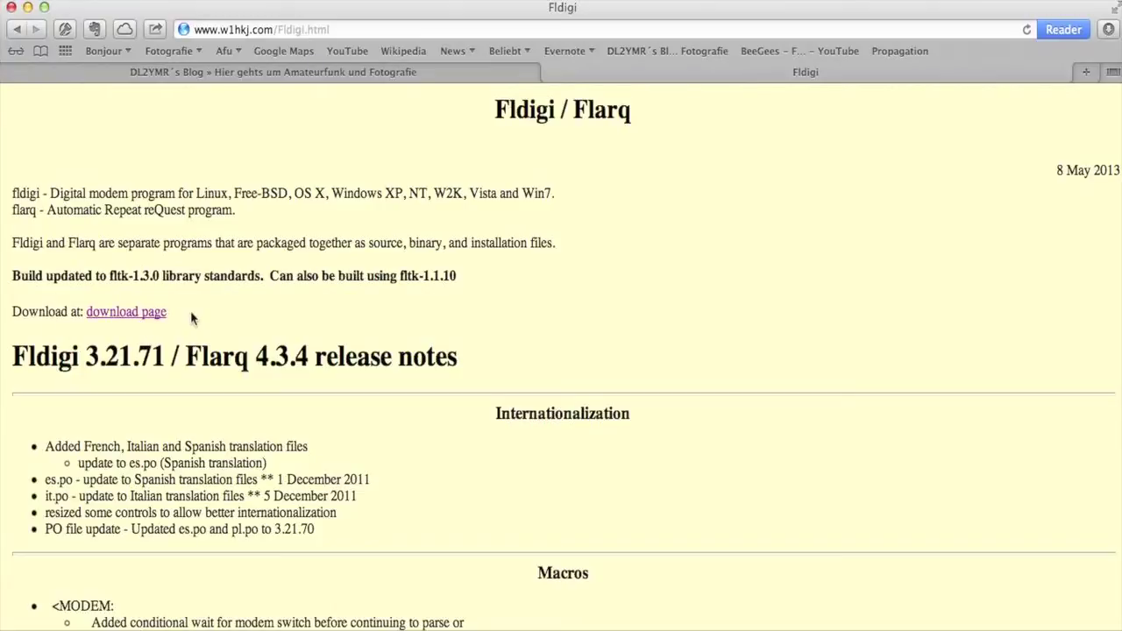
# Step: Download the fldigi-3.21.71 disk image for OS X from the download page and open it from the Downloads folder
pyautogui.click(132, 312)
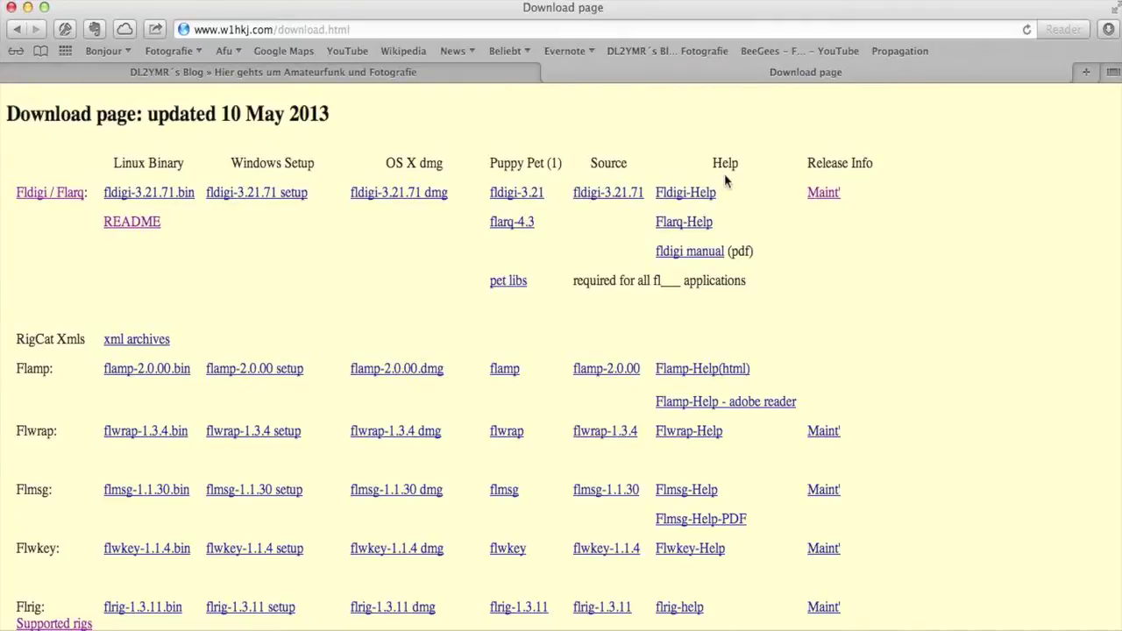
pyautogui.click(403, 193)
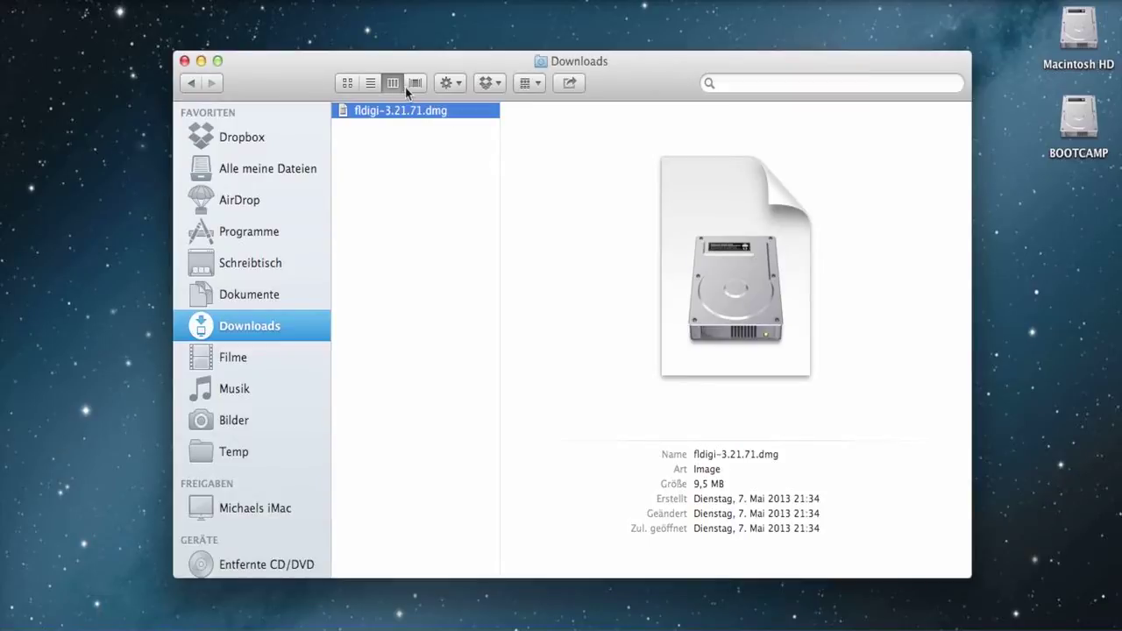
pyautogui.doubleClick(409, 114)
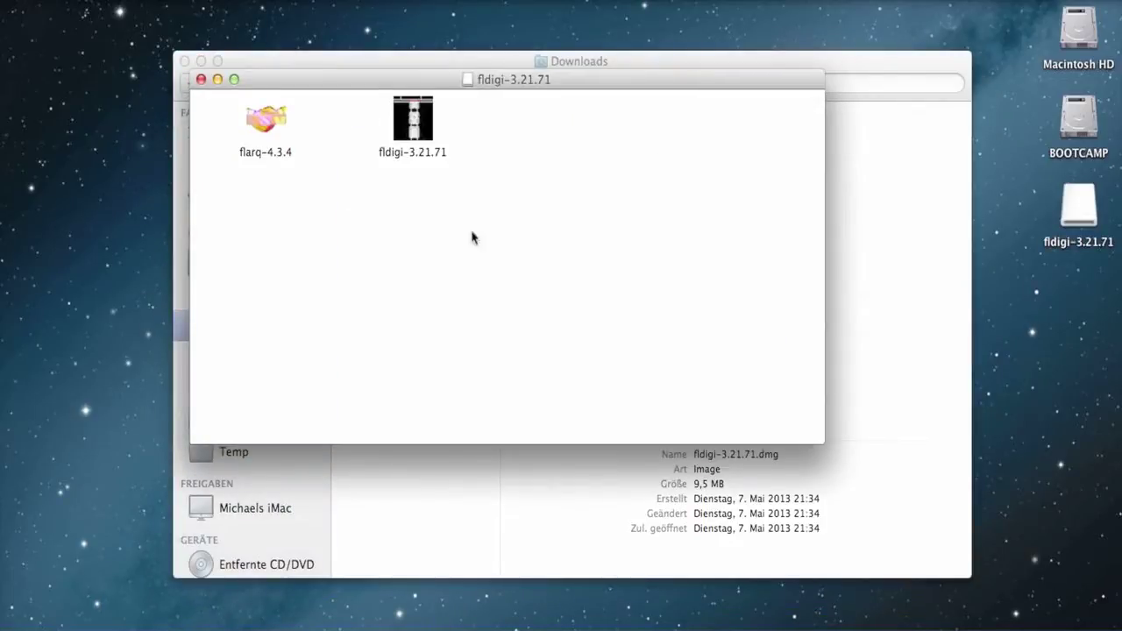
# Step: Select the fldigi-3.21.71 application in the disk image and close both Finder windows
pyautogui.click(413, 124)
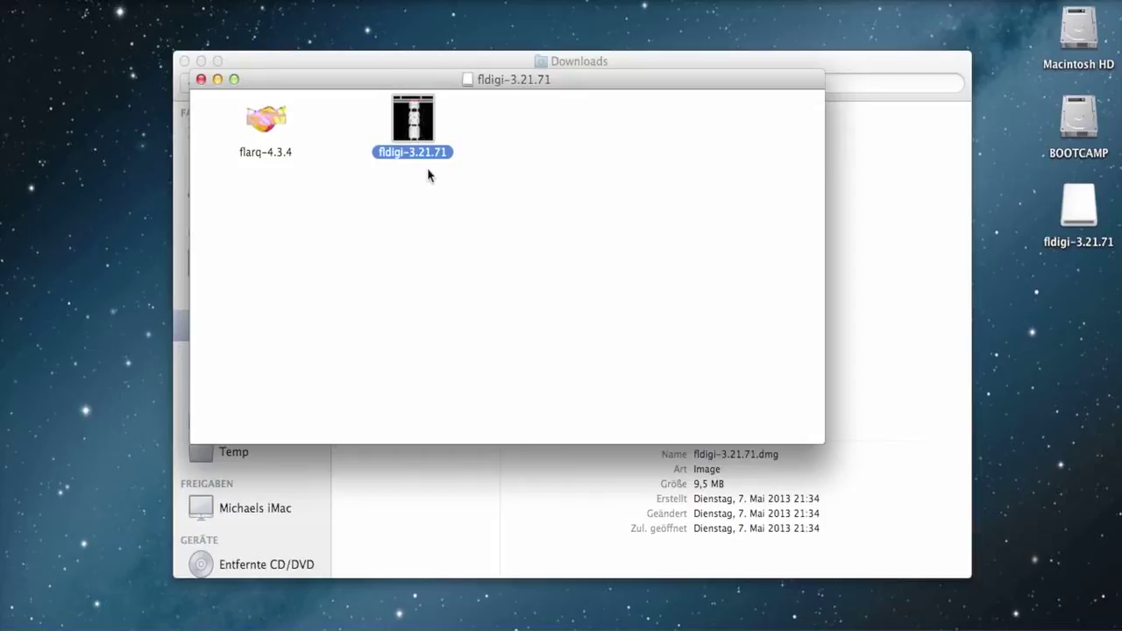
pyautogui.click(201, 78)
pyautogui.click(184, 61)
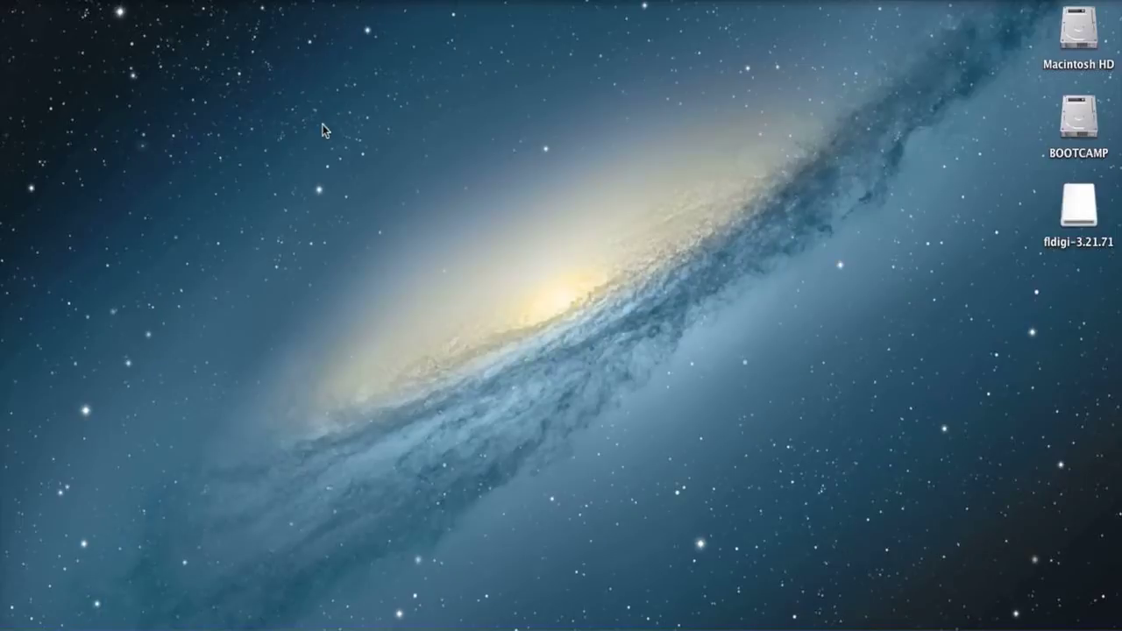
# Step: Try to launch fldigi-3.21.71 through a Spotlight search for "fldi"
pyautogui.press('super+space')
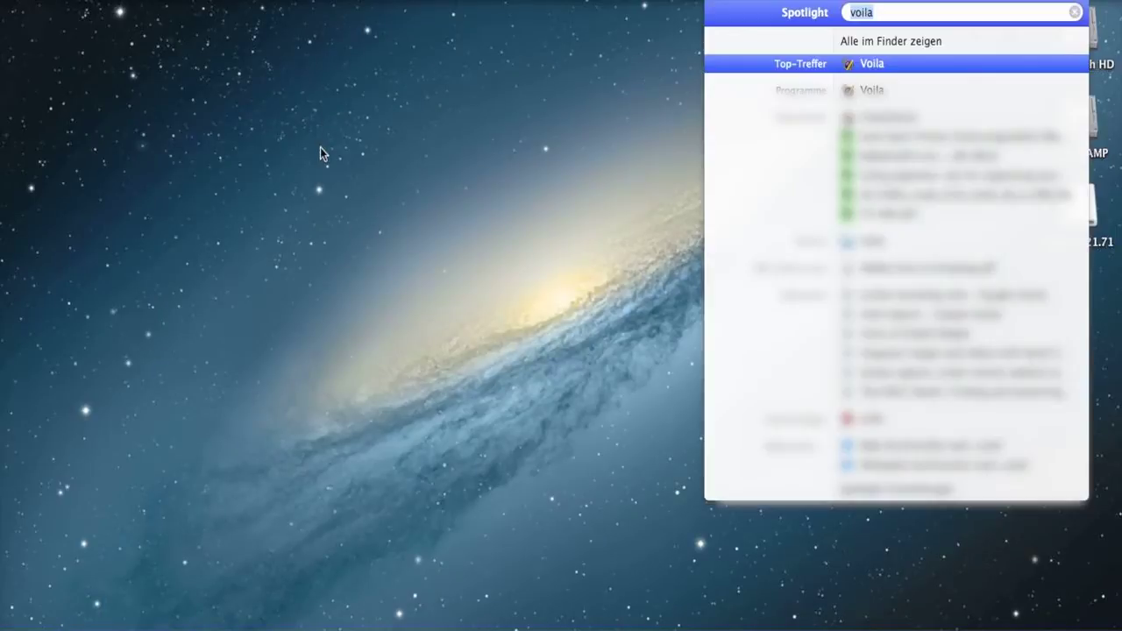
pyautogui.write('fldi')
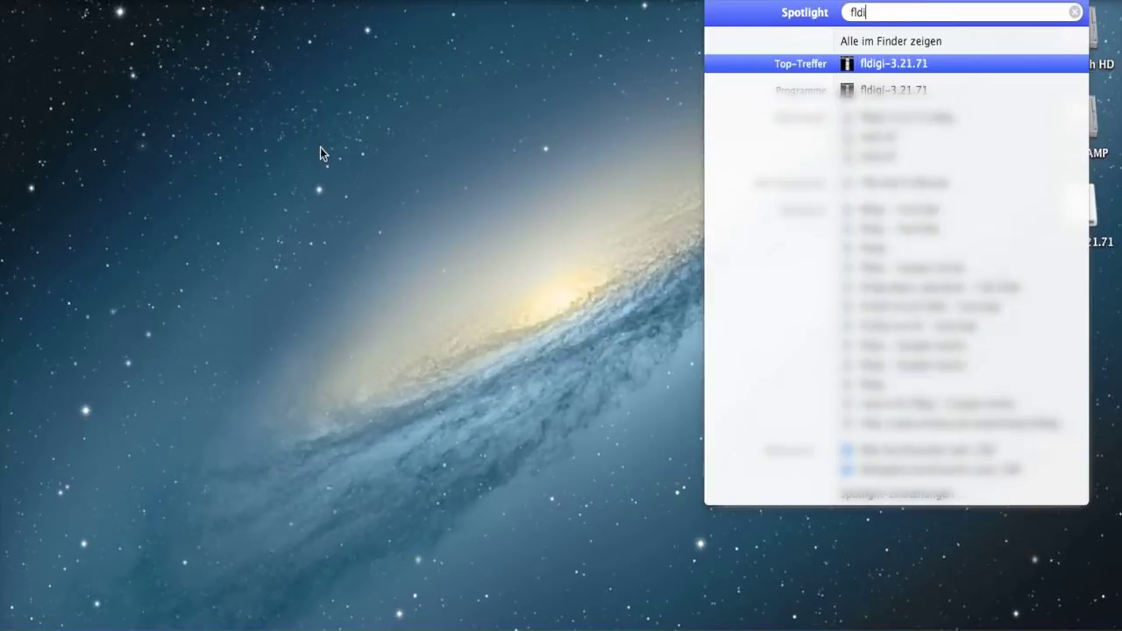
pyautogui.press('Return')
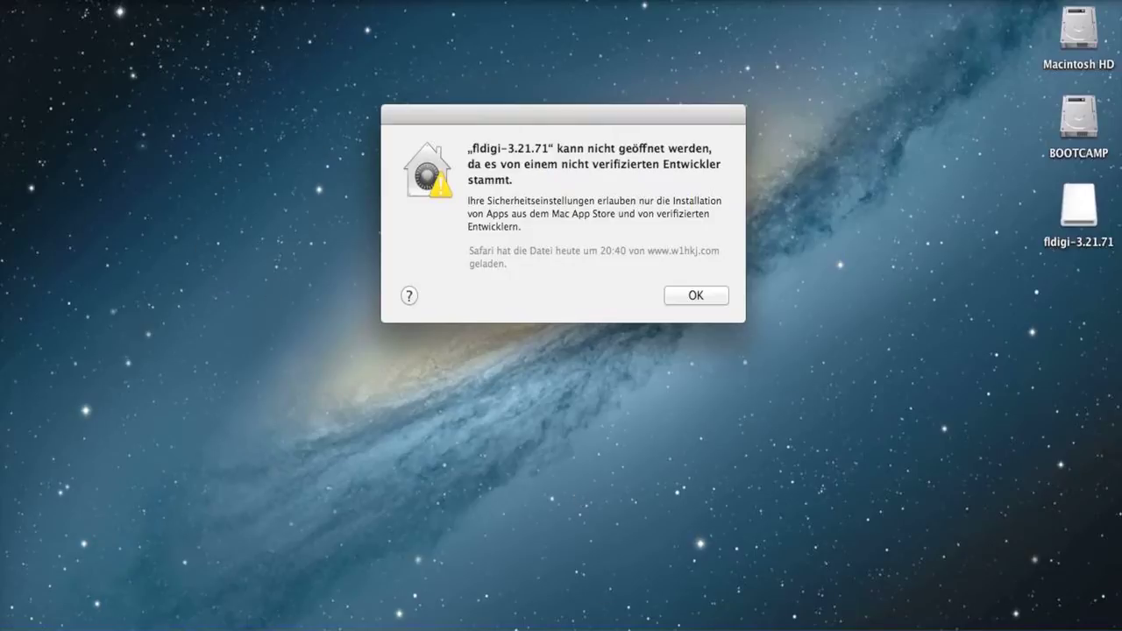
# Step: Unlock the system's security settings with the account password and set the allowed program sources to Keine Einschränkungen
pyautogui.click(695, 624)
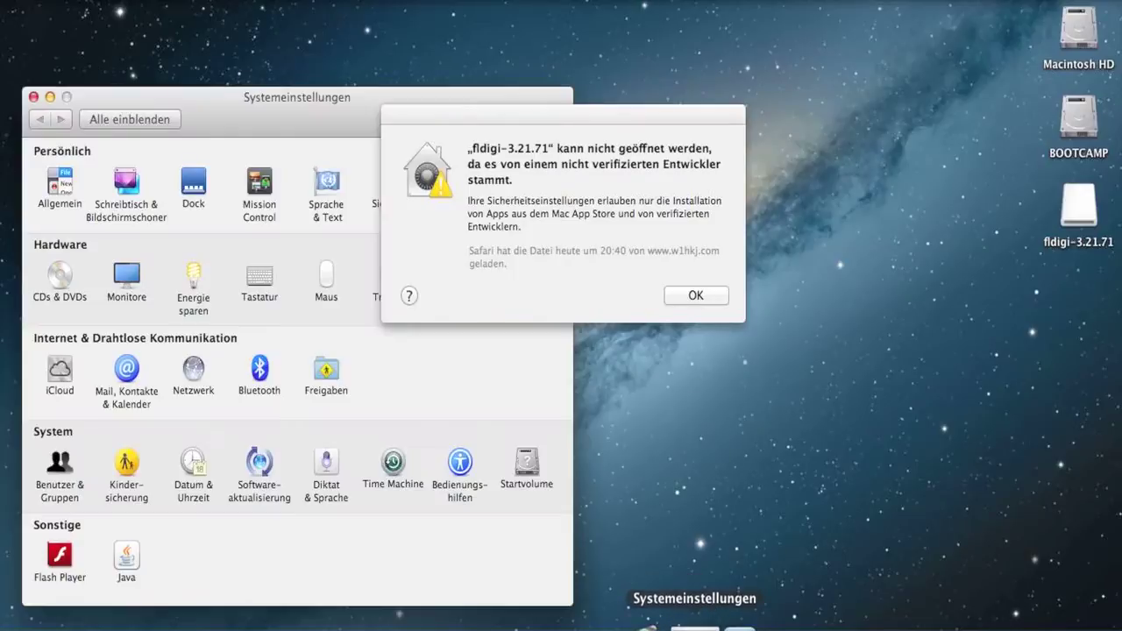
pyautogui.click(696, 296)
pyautogui.click(400, 186)
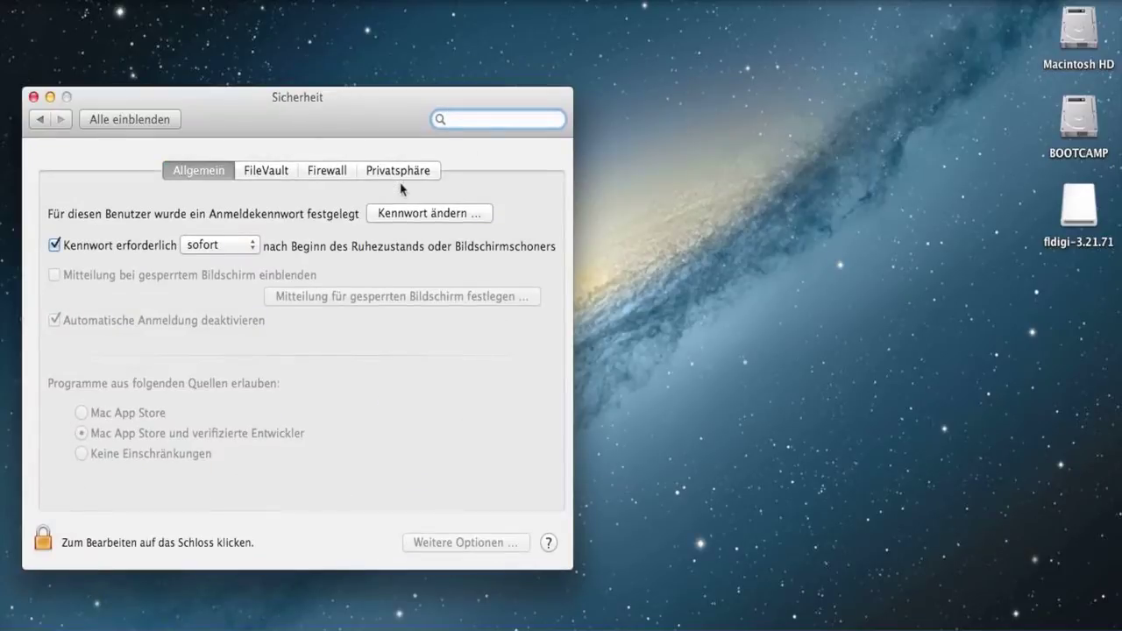
pyautogui.click(43, 540)
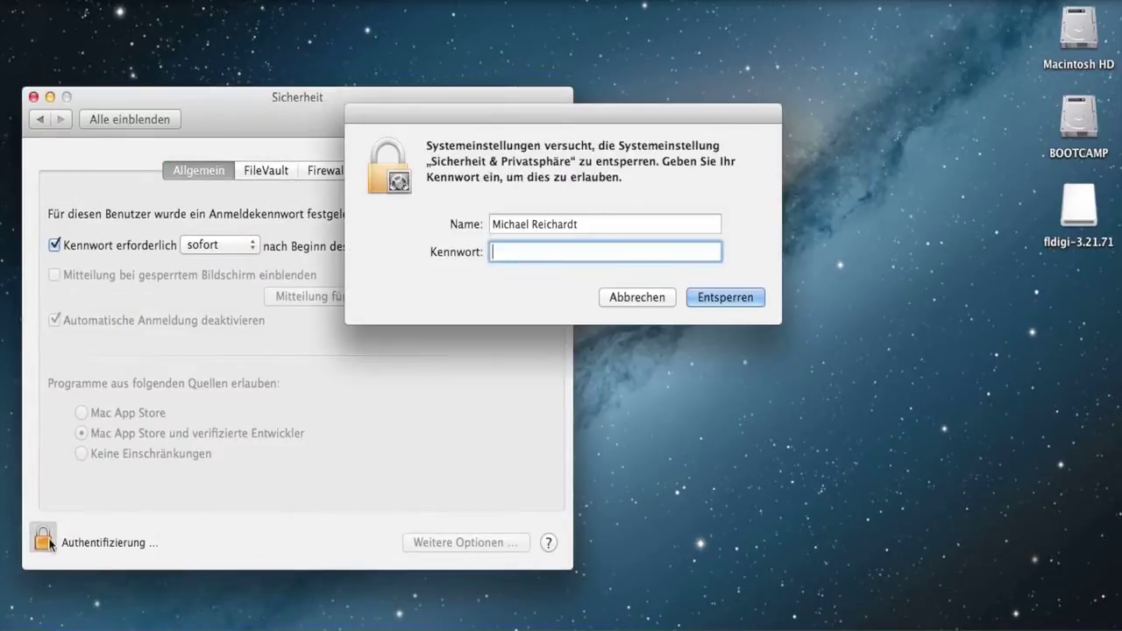
pyautogui.write('*****')
pyautogui.press('Return')
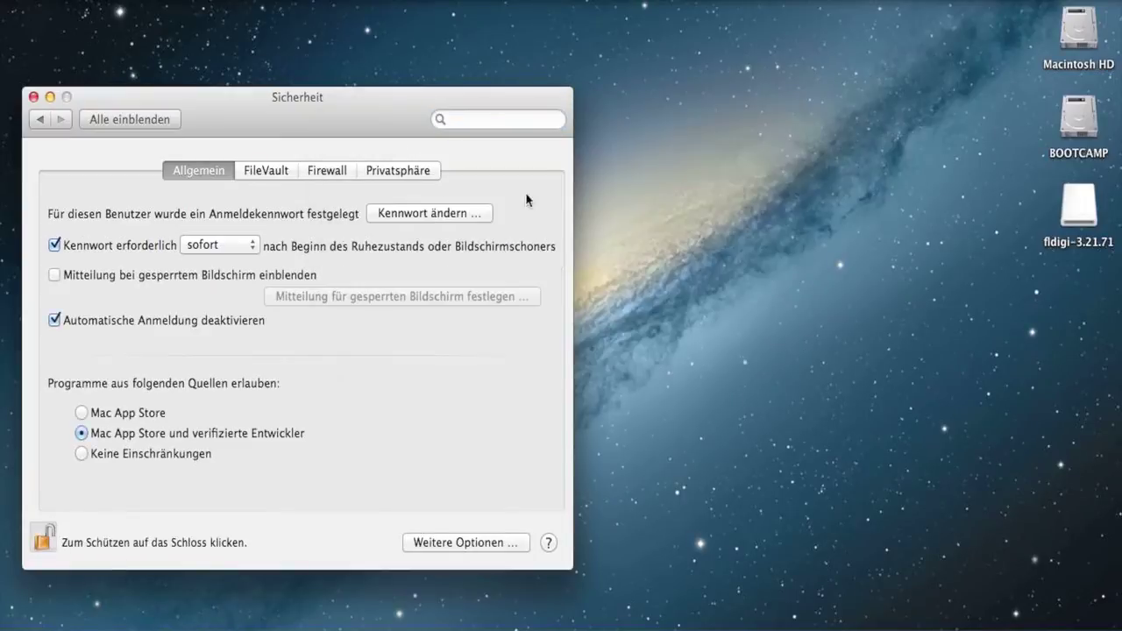
pyautogui.click(82, 454)
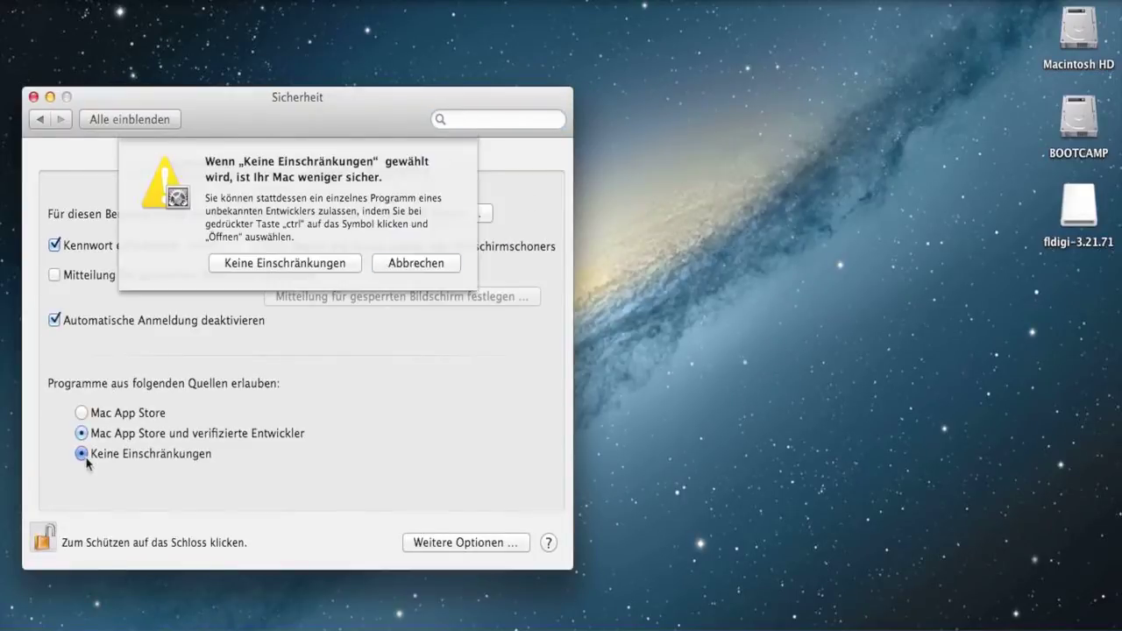
pyautogui.click(299, 264)
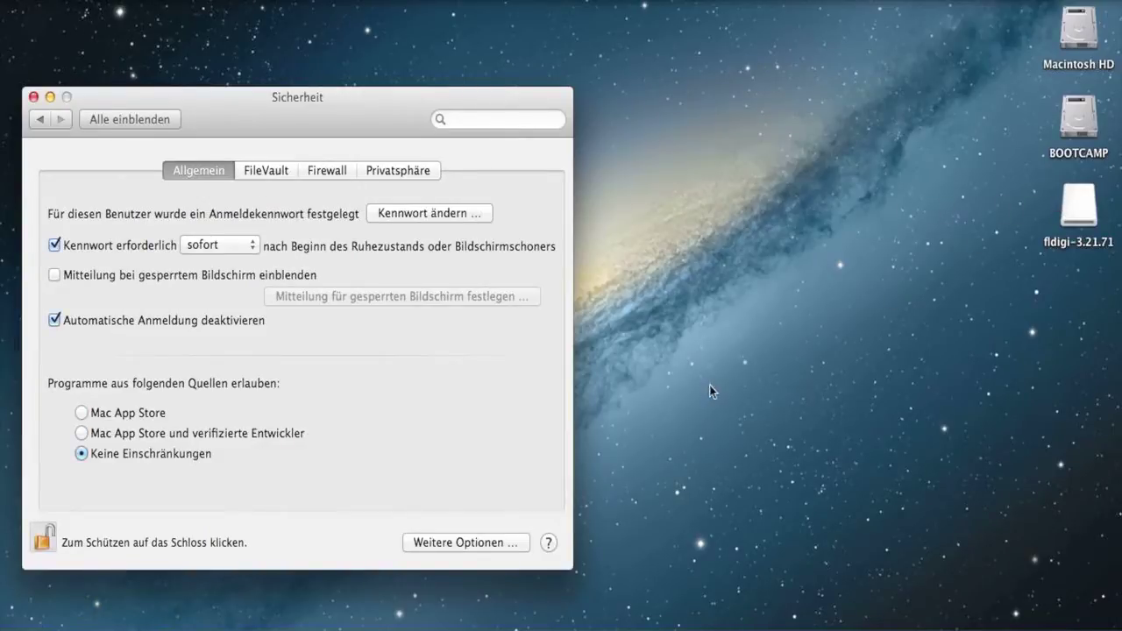
# Step: Launch fldigi-3.21.71 through Spotlight, approving the downloaded program and its incoming network connections, and quit it again
pyautogui.press('super+space')
pyautogui.write('fldi')
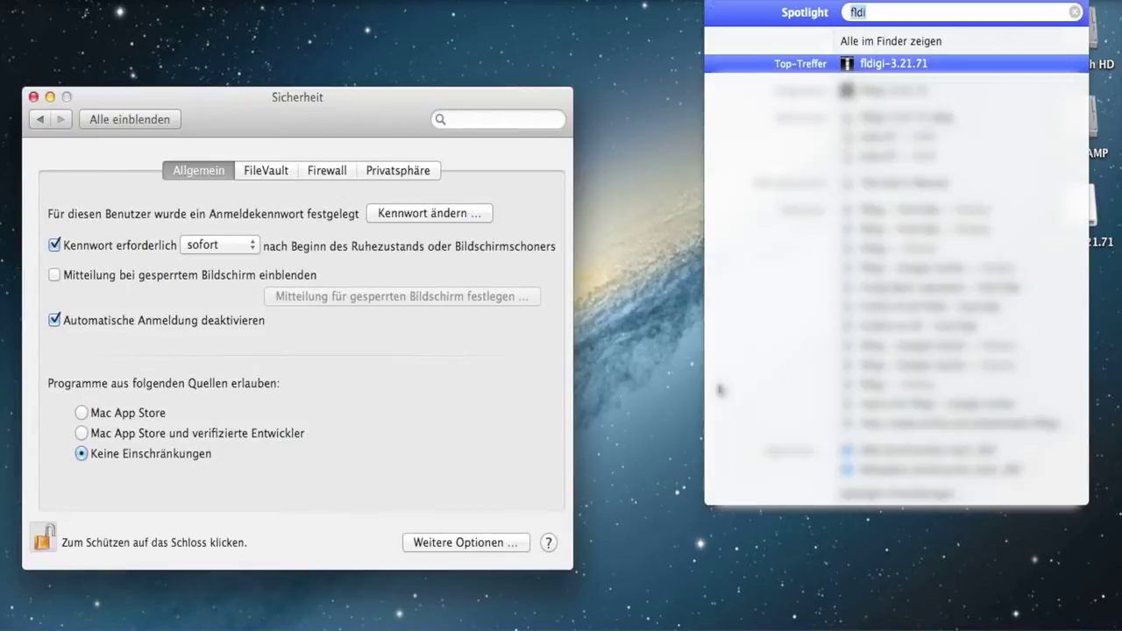
pyautogui.press('Return')
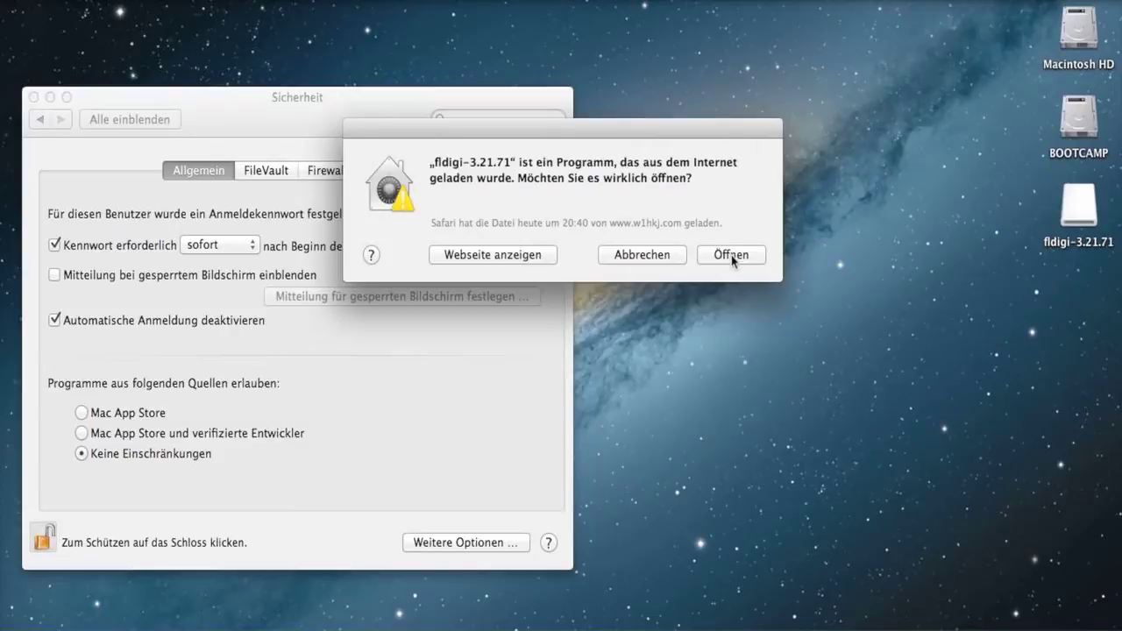
pyautogui.click(731, 255)
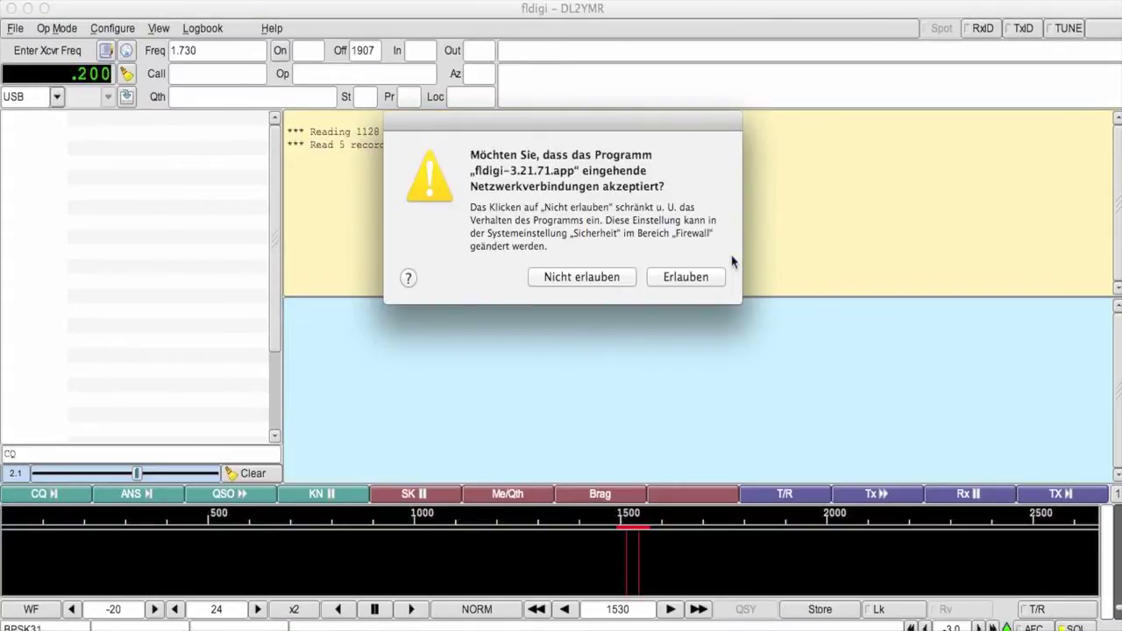
pyautogui.click(686, 277)
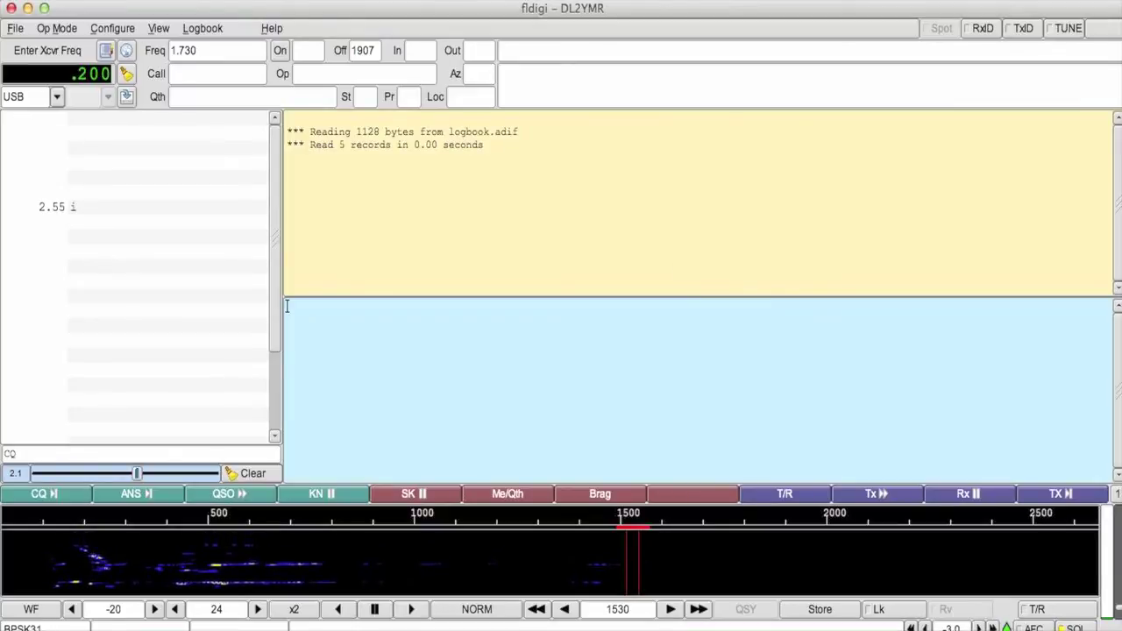
pyautogui.click(53, 0)
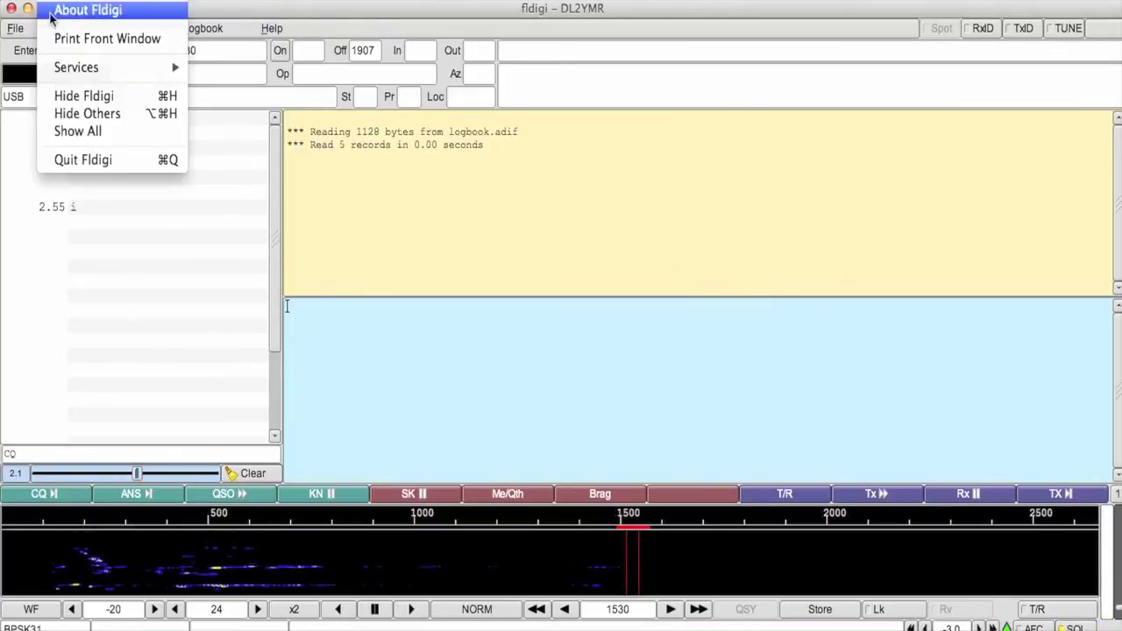
pyautogui.click(87, 164)
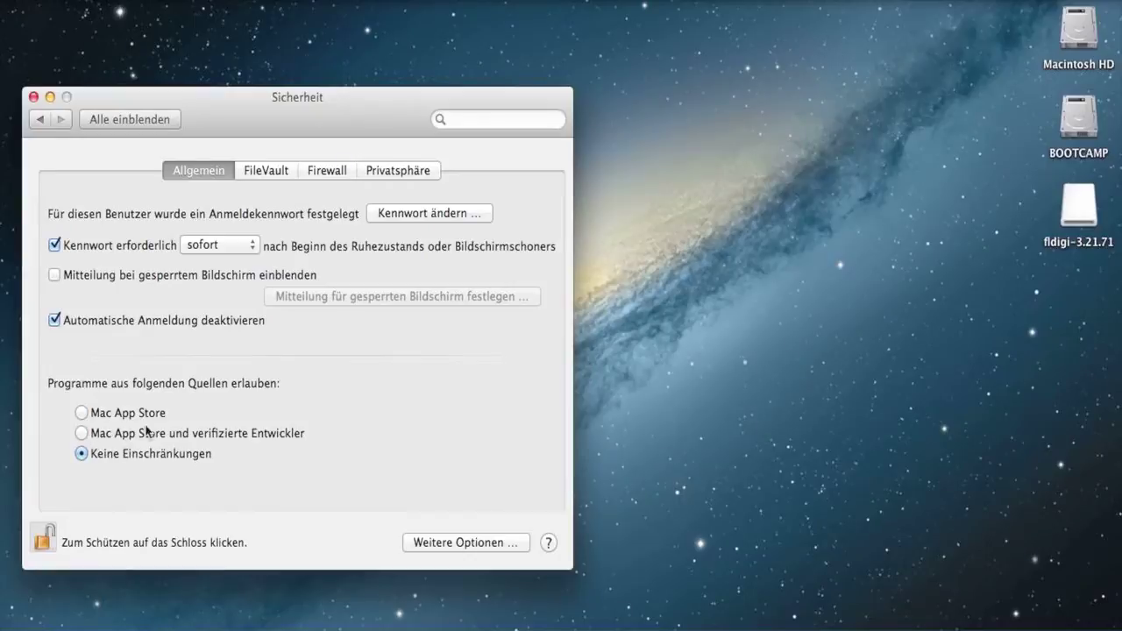
# Step: Set the allowed program sources to Mac App Store und verifizierte Entwickler, then lock and close the security settings
pyautogui.click(82, 433)
pyautogui.click(48, 543)
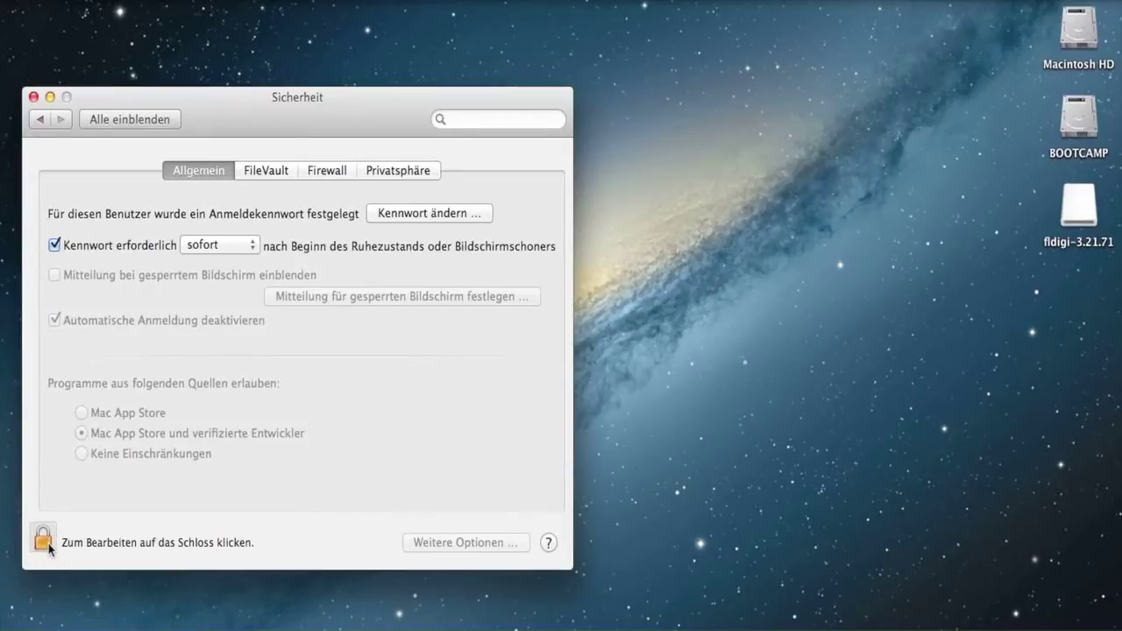
pyautogui.click(33, 96)
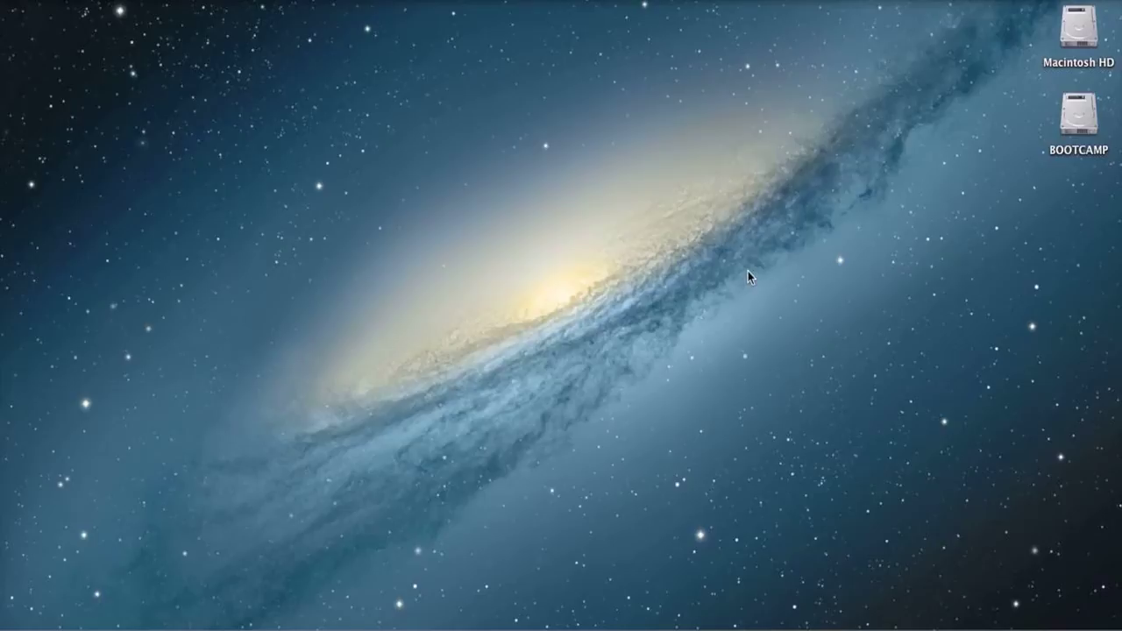
# Step: Open the audio device setup through a Spotlight search for "audio" and move its window toward the middle of the desktop
pyautogui.press('super+space')
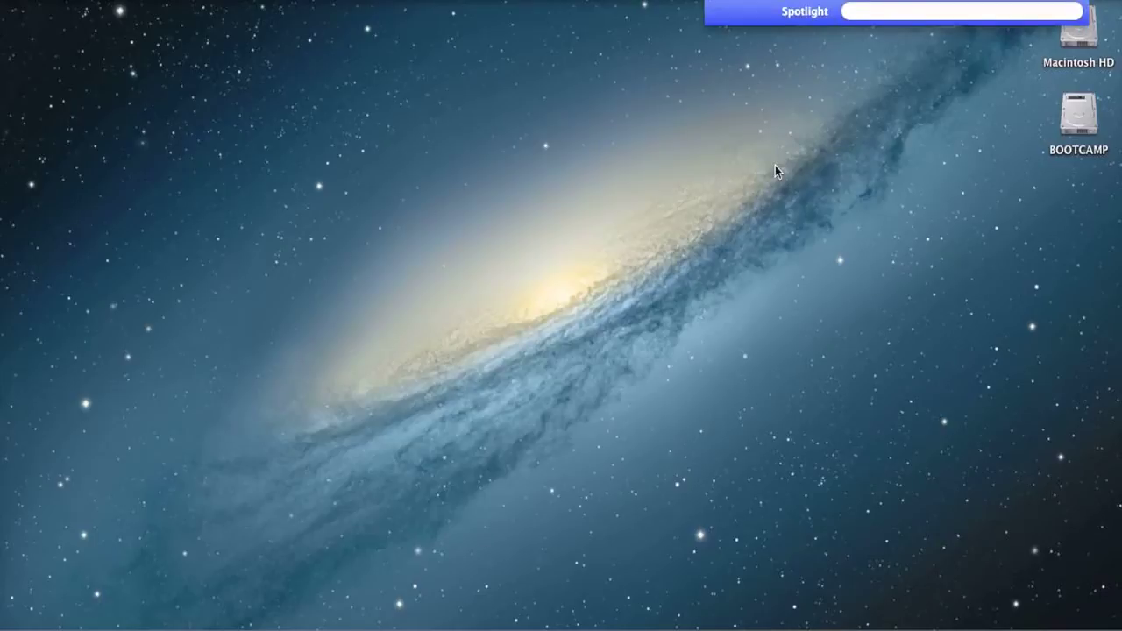
pyautogui.write('audio')
pyautogui.press('Return')
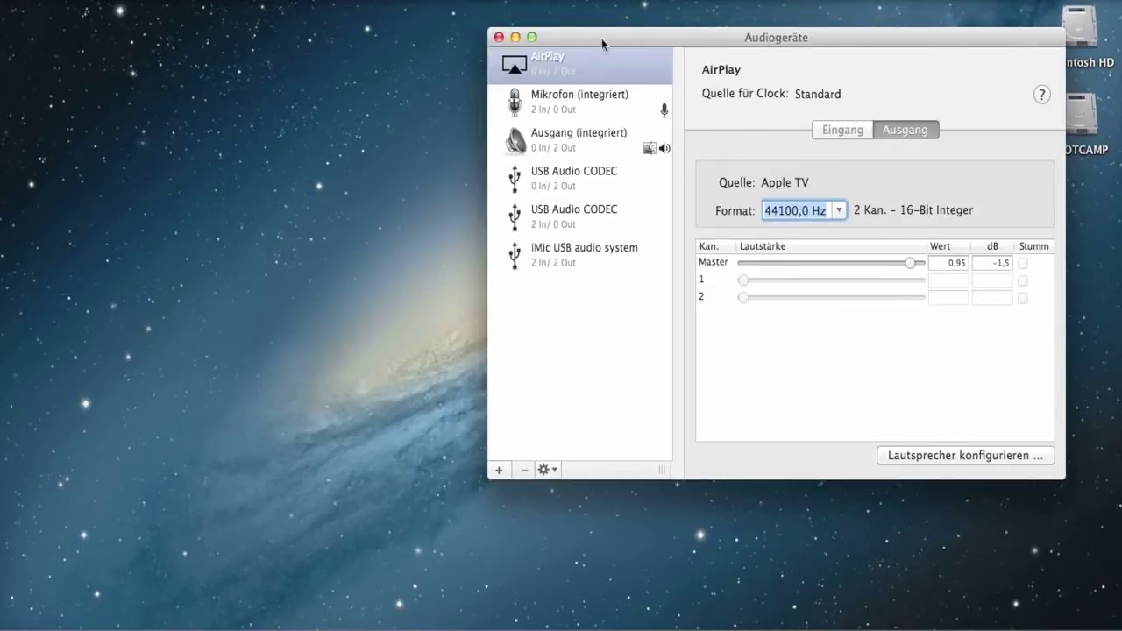
pyautogui.moveTo(602, 40); pyautogui.dragTo(441, 94)
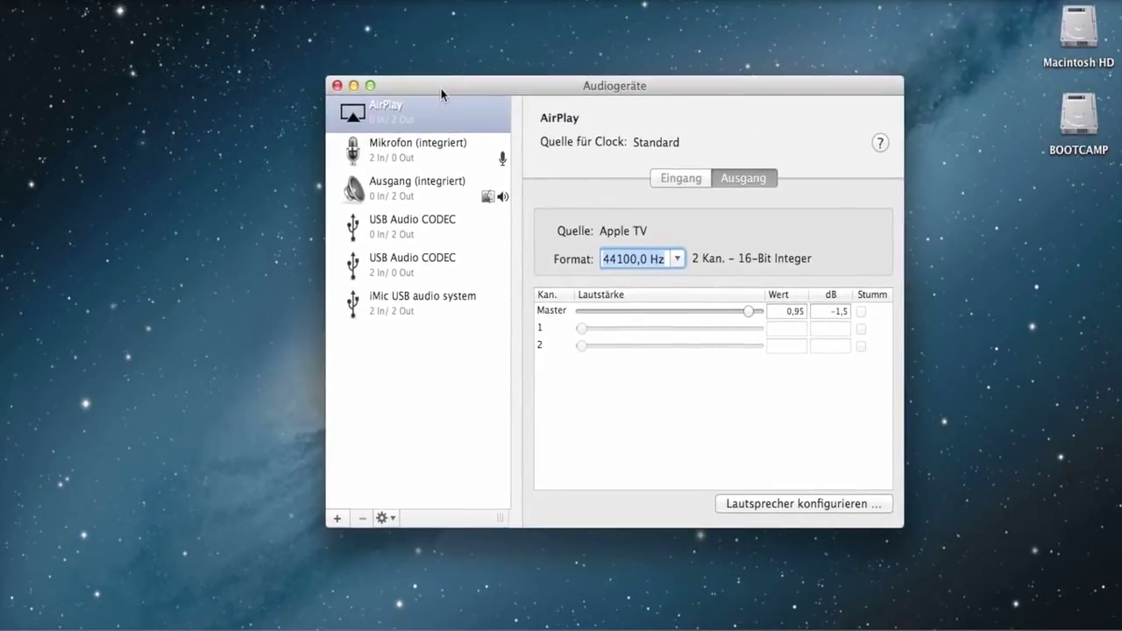
# Step: View the settings of the integrated microphone, the integrated output and the iMic USB audio system
pyautogui.click(403, 154)
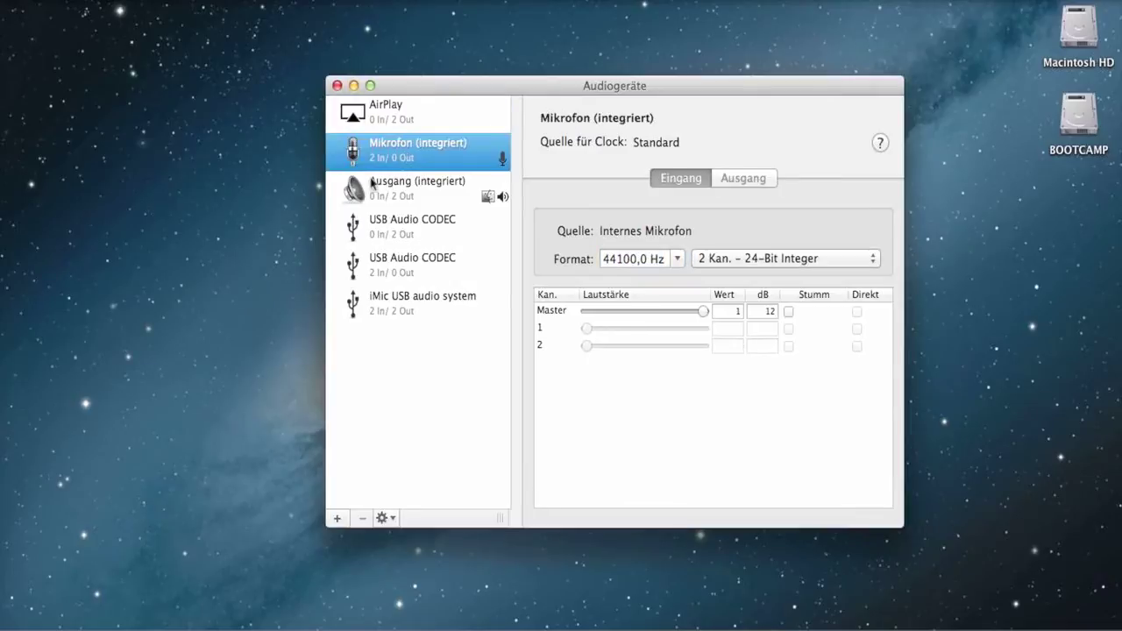
pyautogui.click(415, 198)
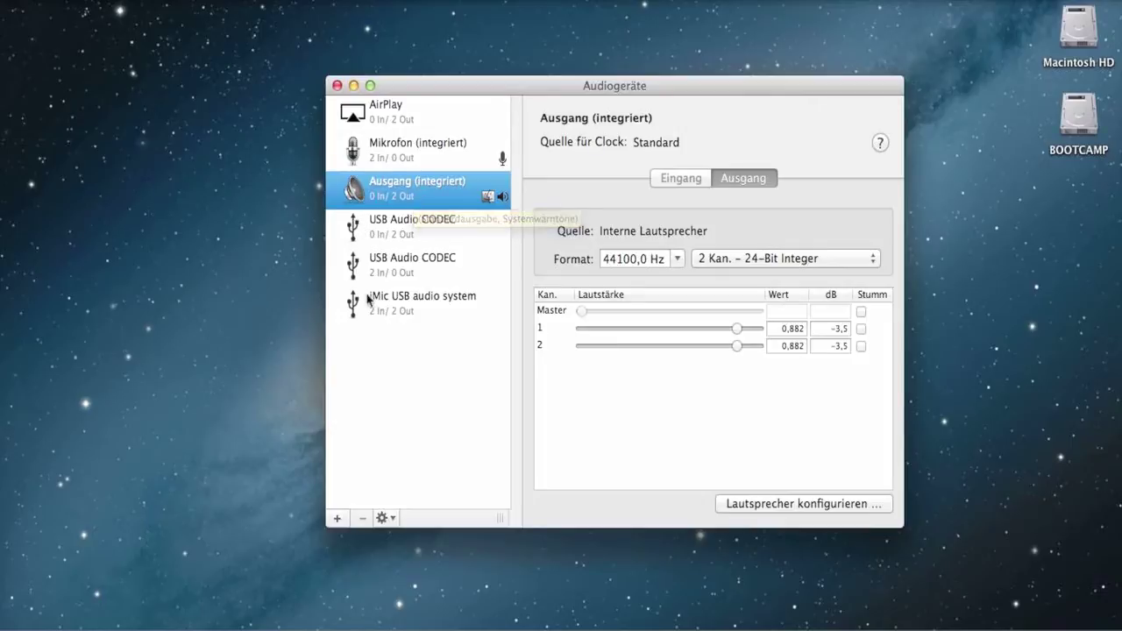
pyautogui.click(406, 308)
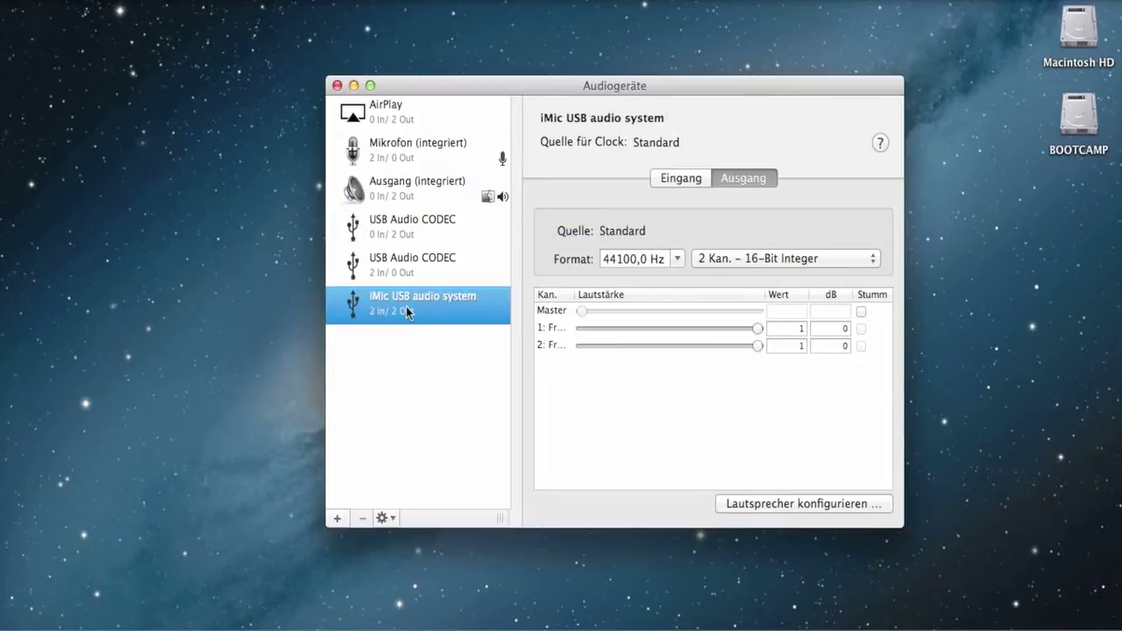
# Step: Create a new aggregate audio device (Hauptgerät) and name it "Soundkarte für Digitalbetrieb"
pyautogui.click(337, 519)
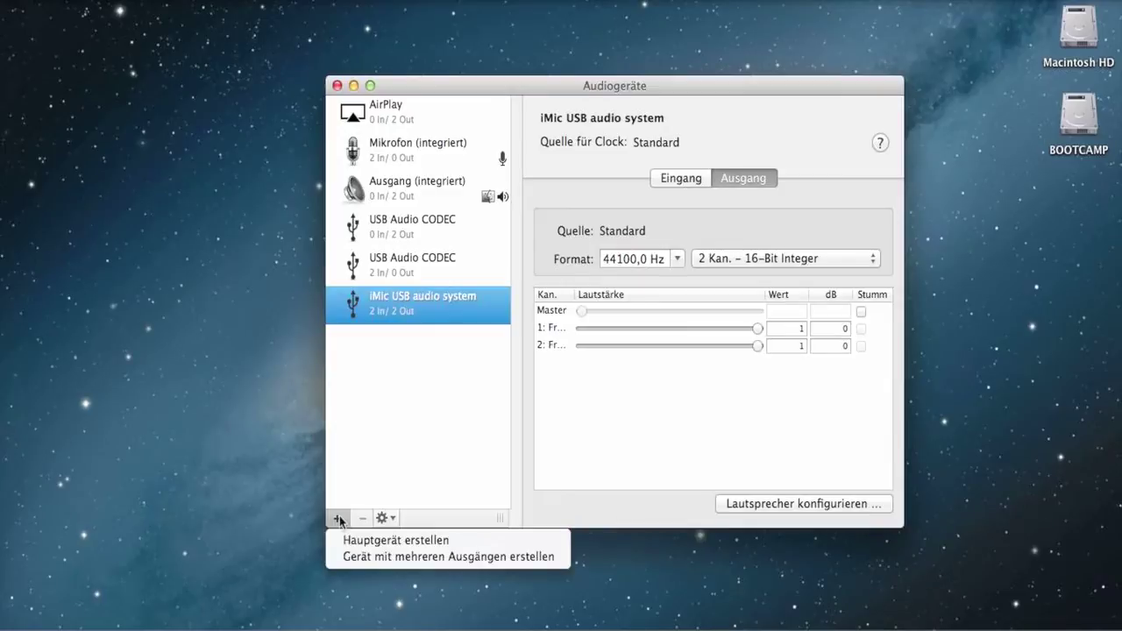
pyautogui.click(376, 542)
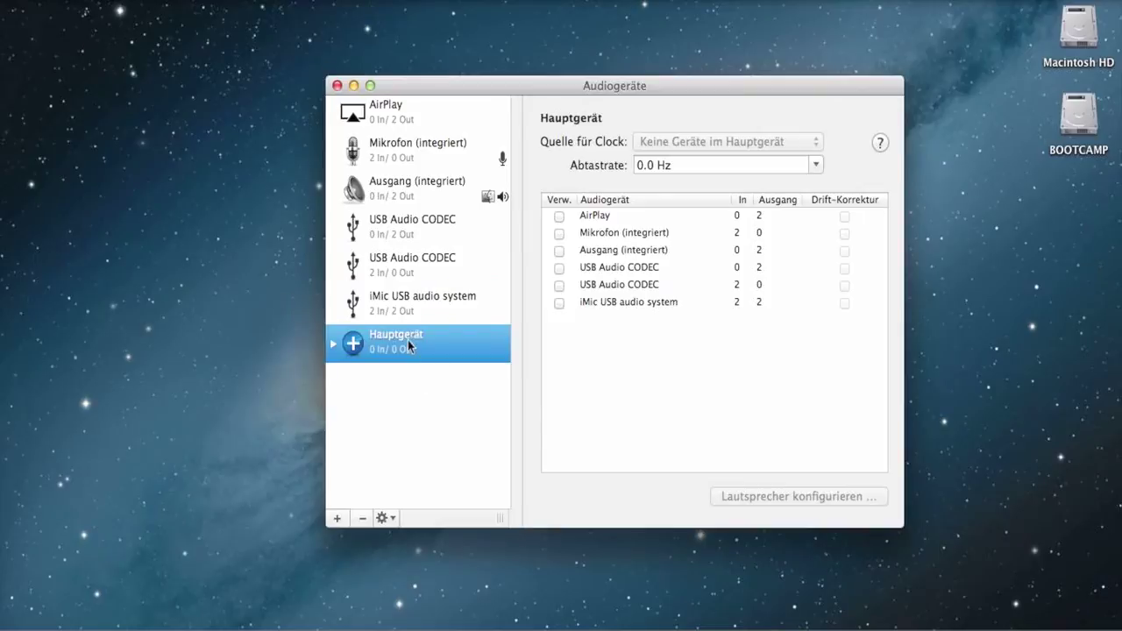
pyautogui.doubleClick(406, 333)
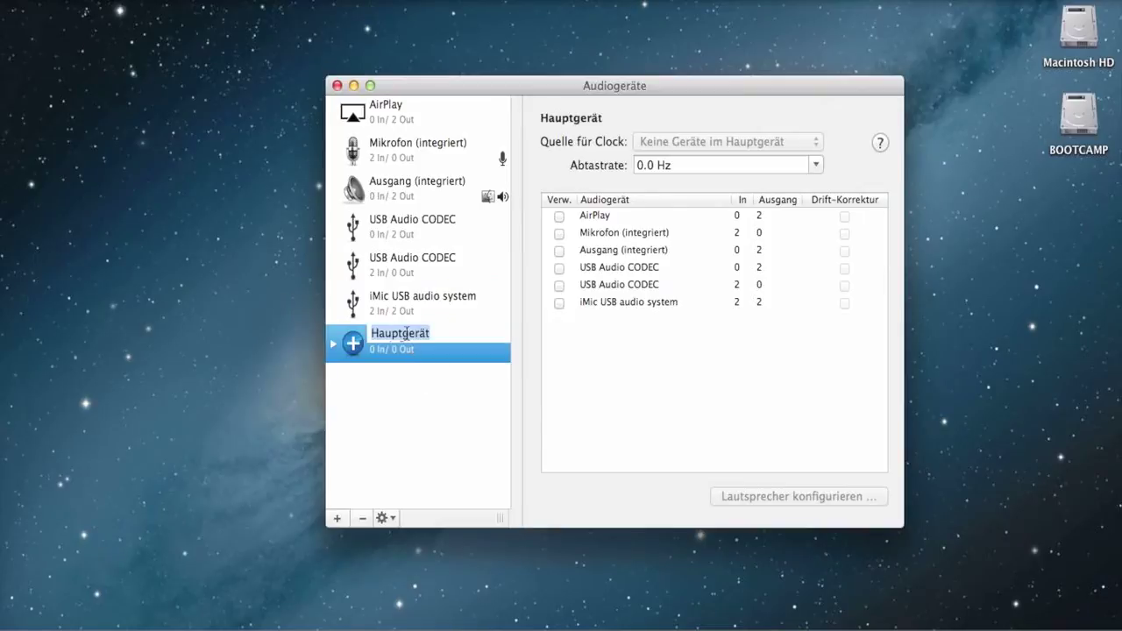
pyautogui.write('Soundde')
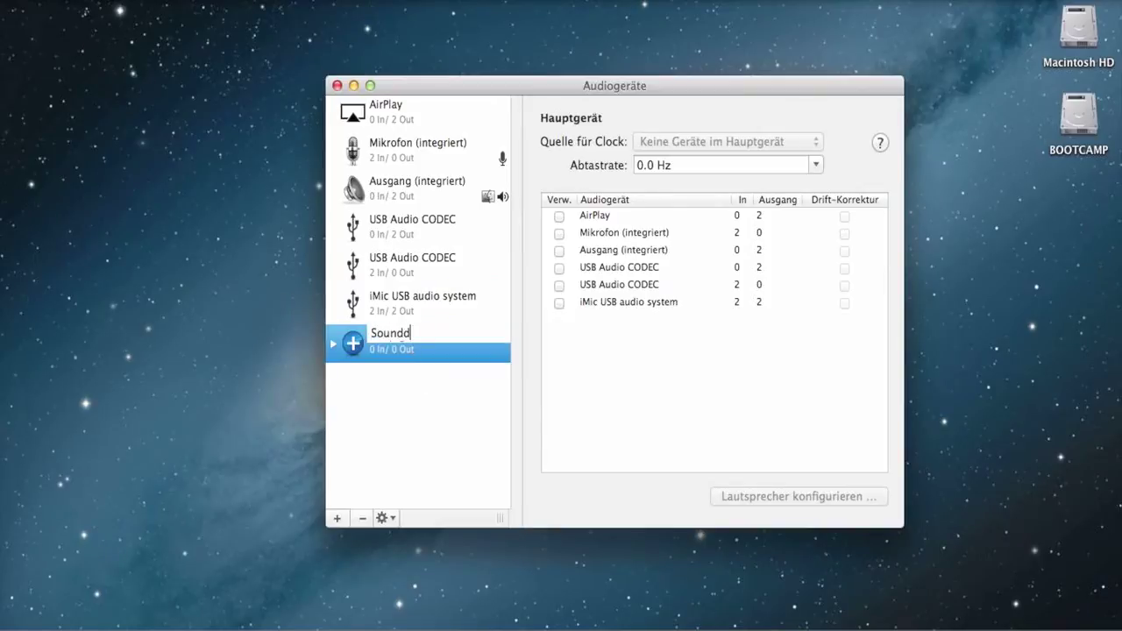
pyautogui.press('BackSpace')
pyautogui.press('BackSpace')
pyautogui.write('karte für Digitalbetr')
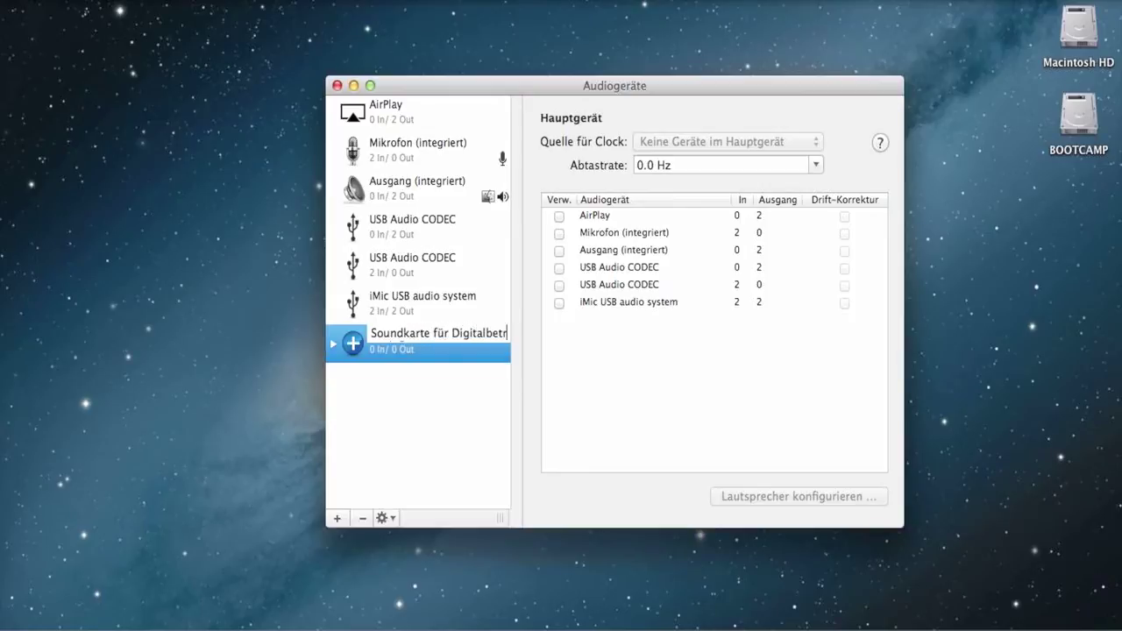
pyautogui.write('ie')
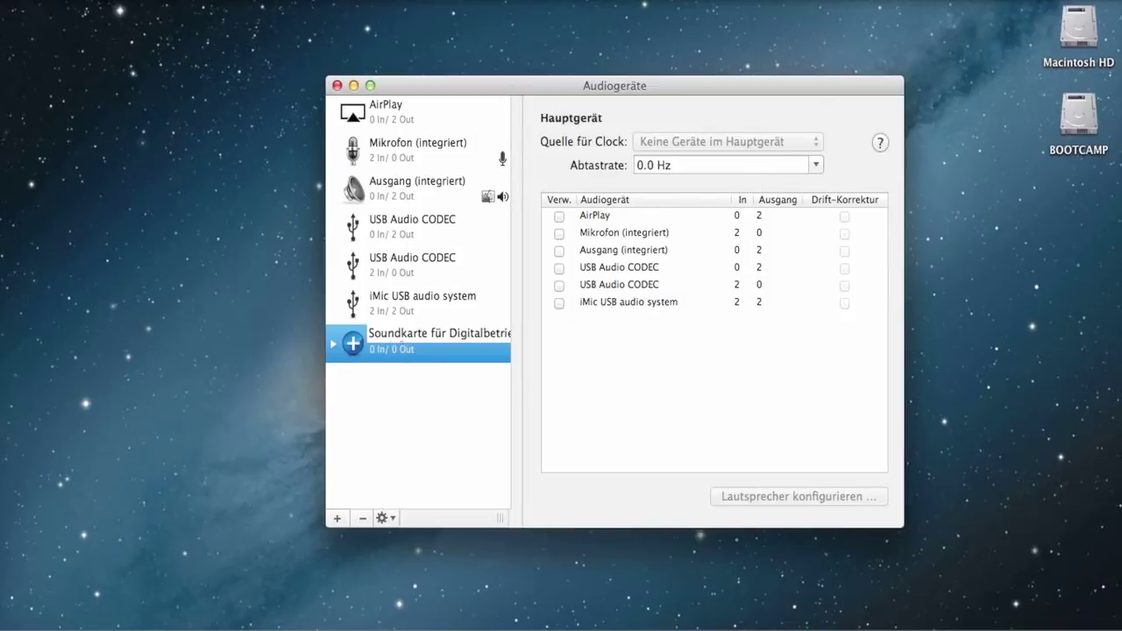
pyautogui.write('b')
pyautogui.press('Return')
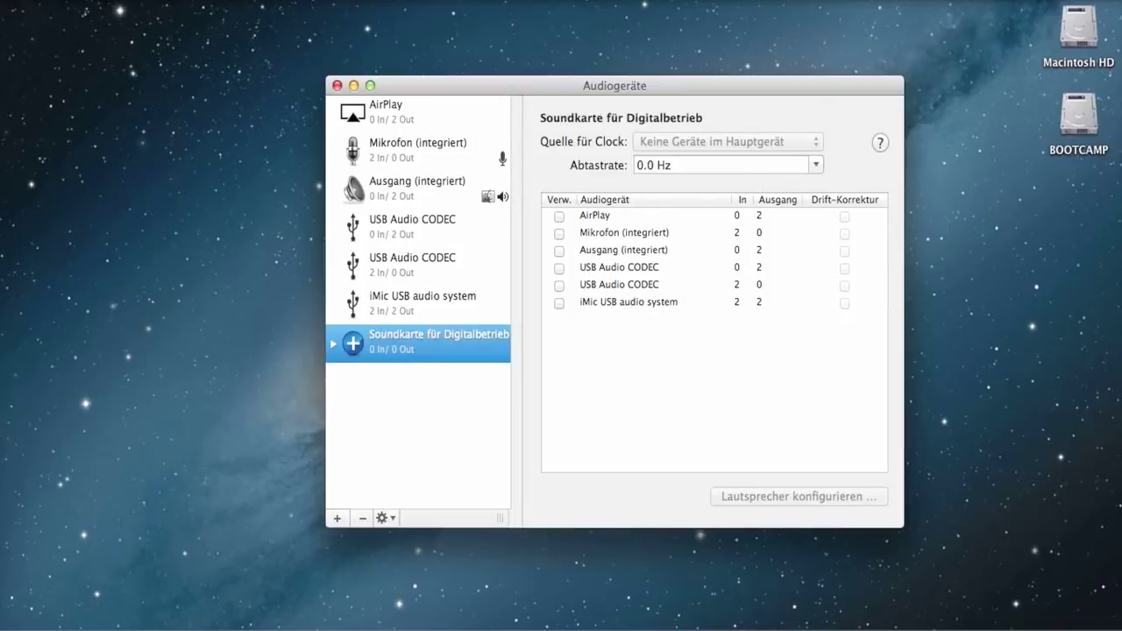
# Step: Include the iMic USB audio system in the new aggregate device and raise its master input volume to about 0,533
pyautogui.click(334, 344)
pyautogui.click(559, 303)
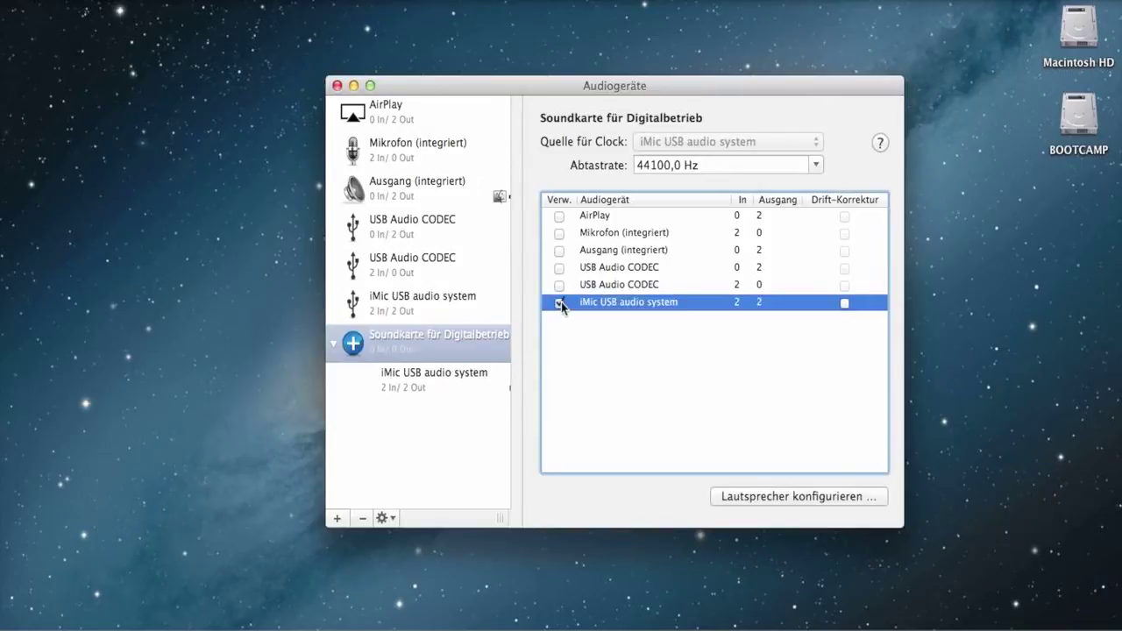
pyautogui.click(418, 379)
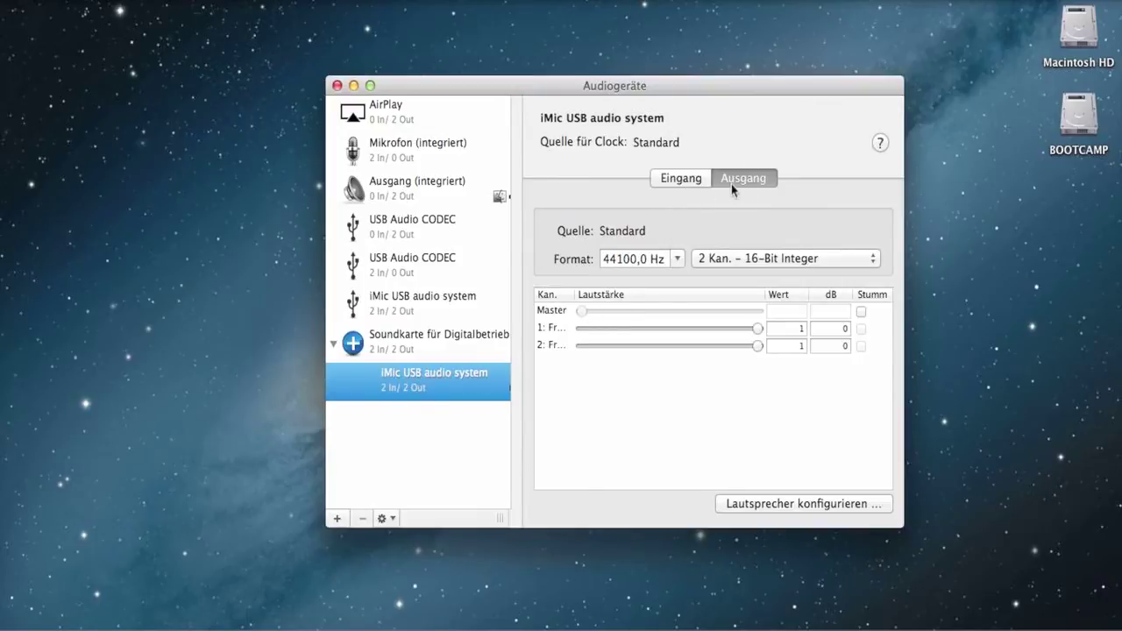
pyautogui.click(686, 176)
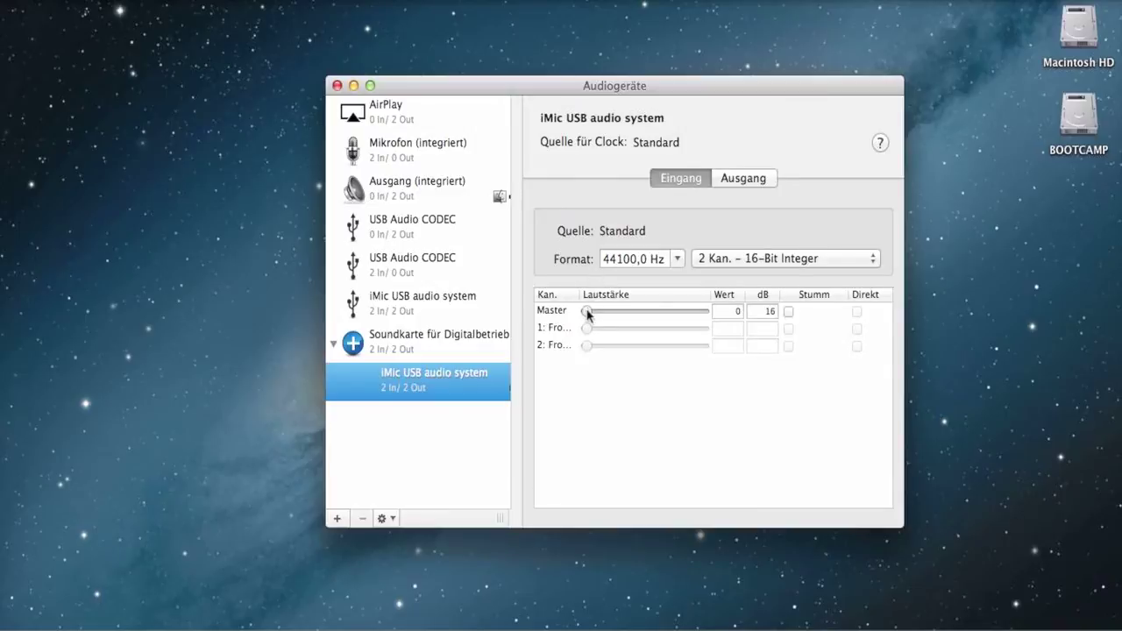
pyautogui.moveTo(587, 312); pyautogui.dragTo(646, 310)
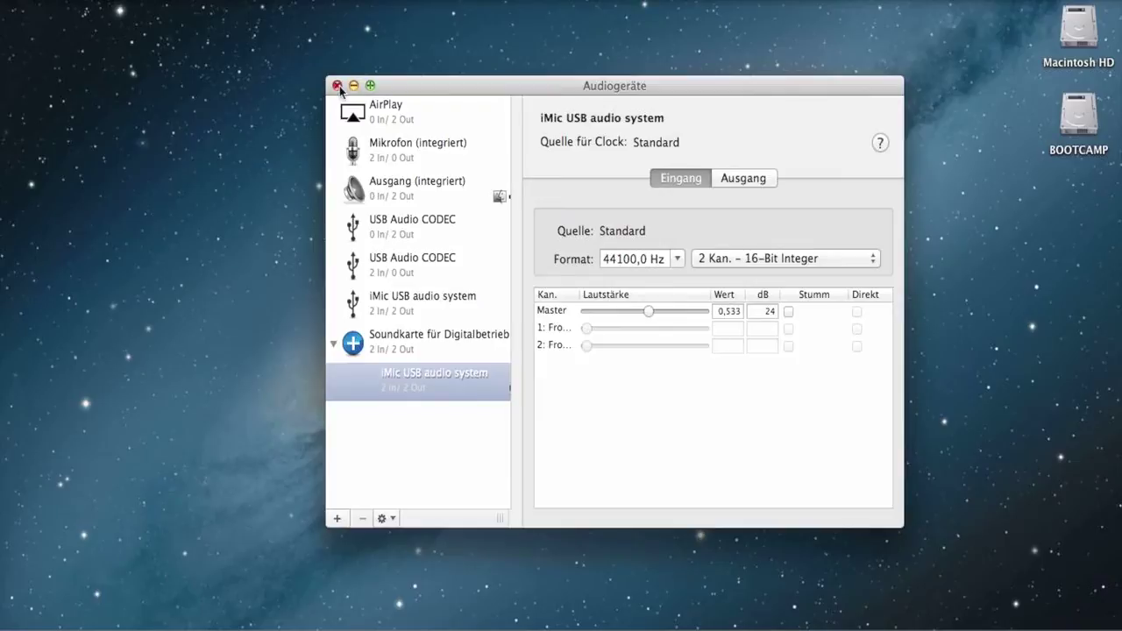
pyautogui.click(337, 85)
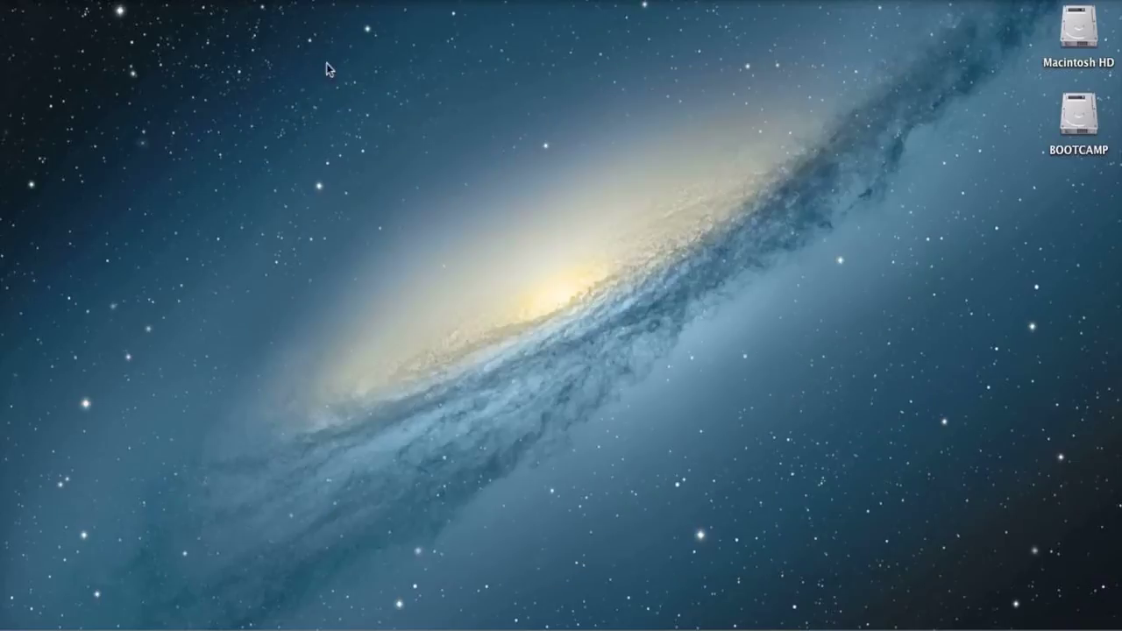
# Step: Launch fldigi through a Spotlight search for "fl"
pyautogui.click(106, 5)
pyautogui.click(108, 156)
pyautogui.press('super+space')
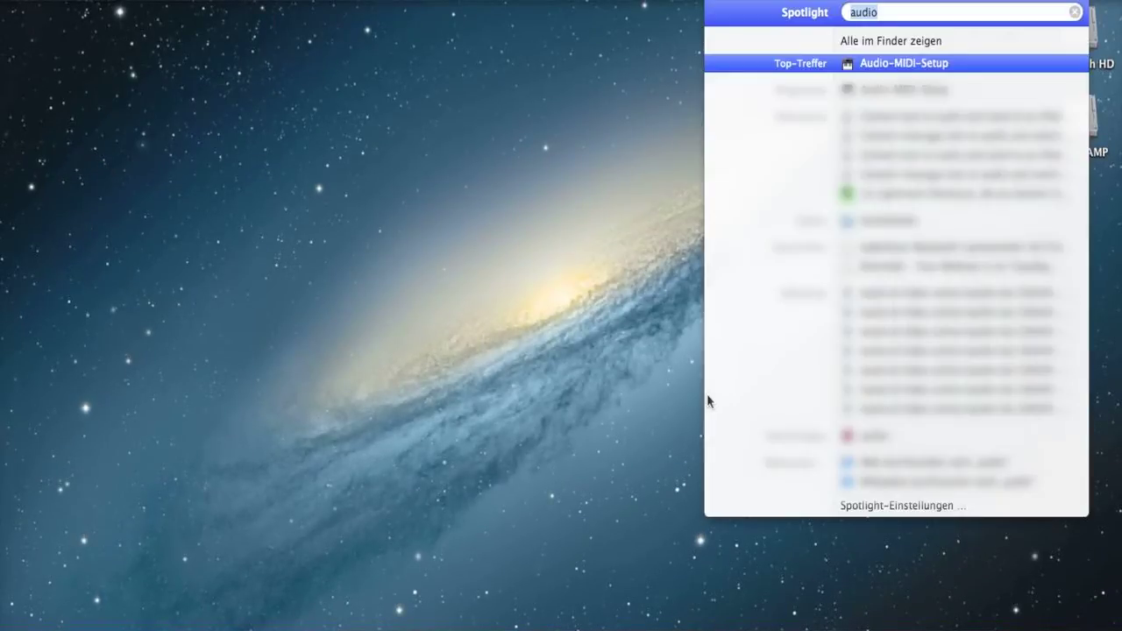
pyautogui.write('fl')
pyautogui.press('Return')
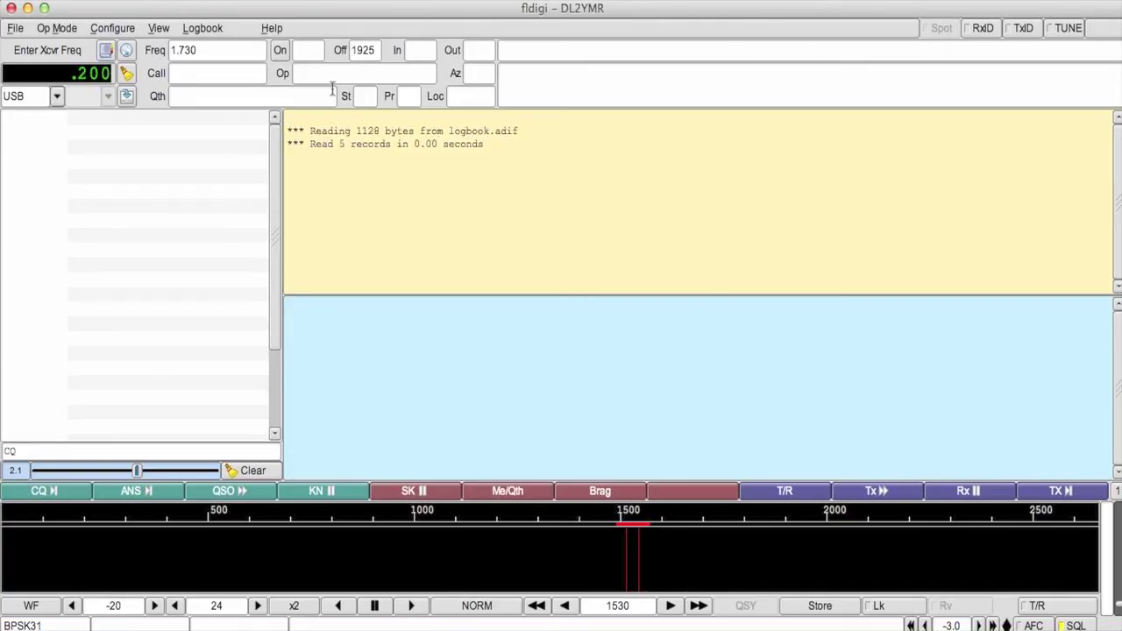
# Step: Review the operator's station details and the Hamlib rig control settings, including the available serial devices, in the fldigi configuration
pyautogui.click(129, 28)
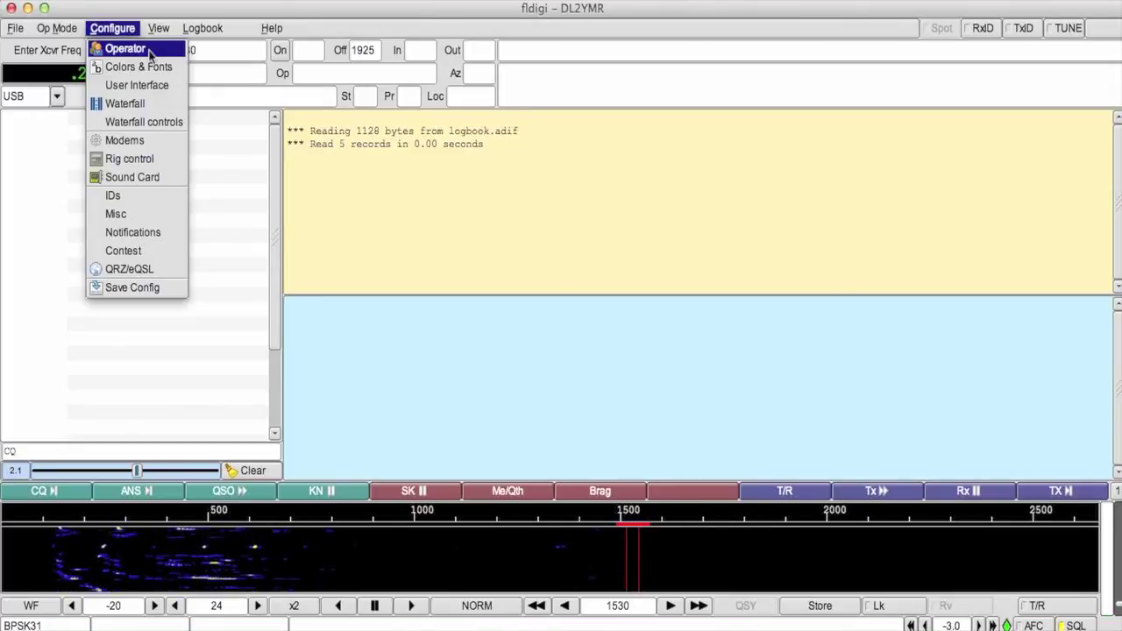
pyautogui.click(150, 54)
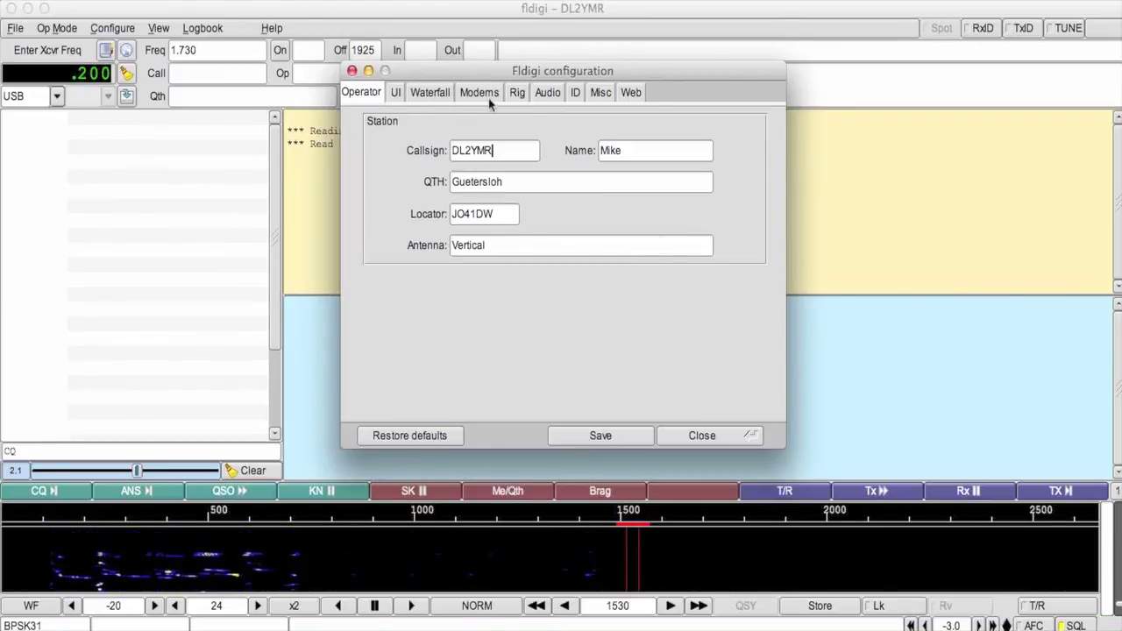
pyautogui.click(520, 95)
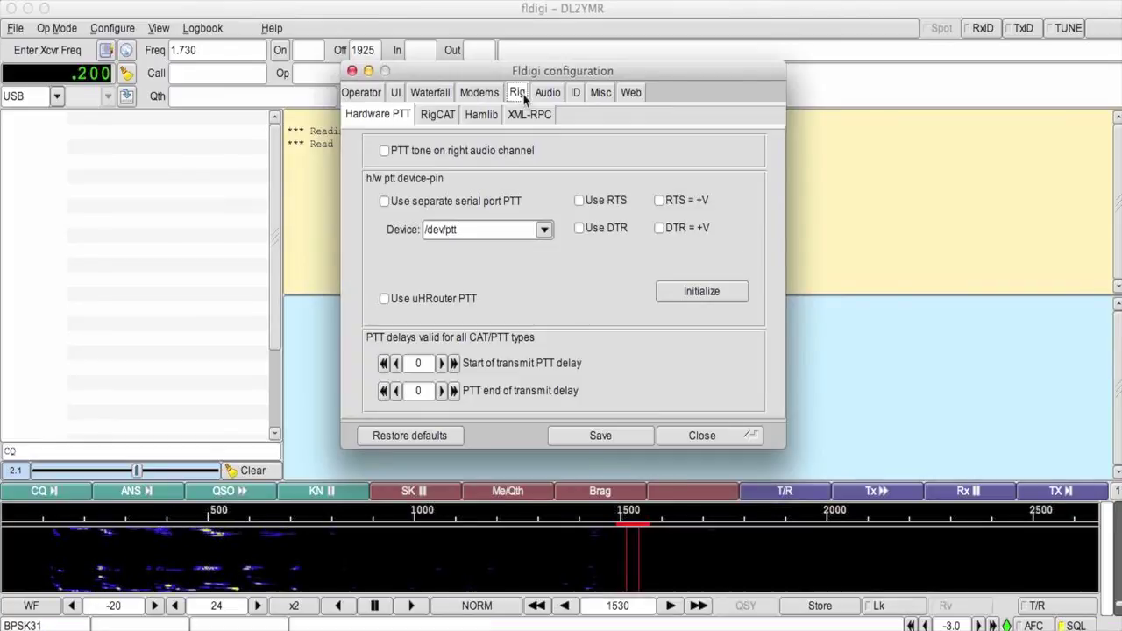
pyautogui.click(482, 115)
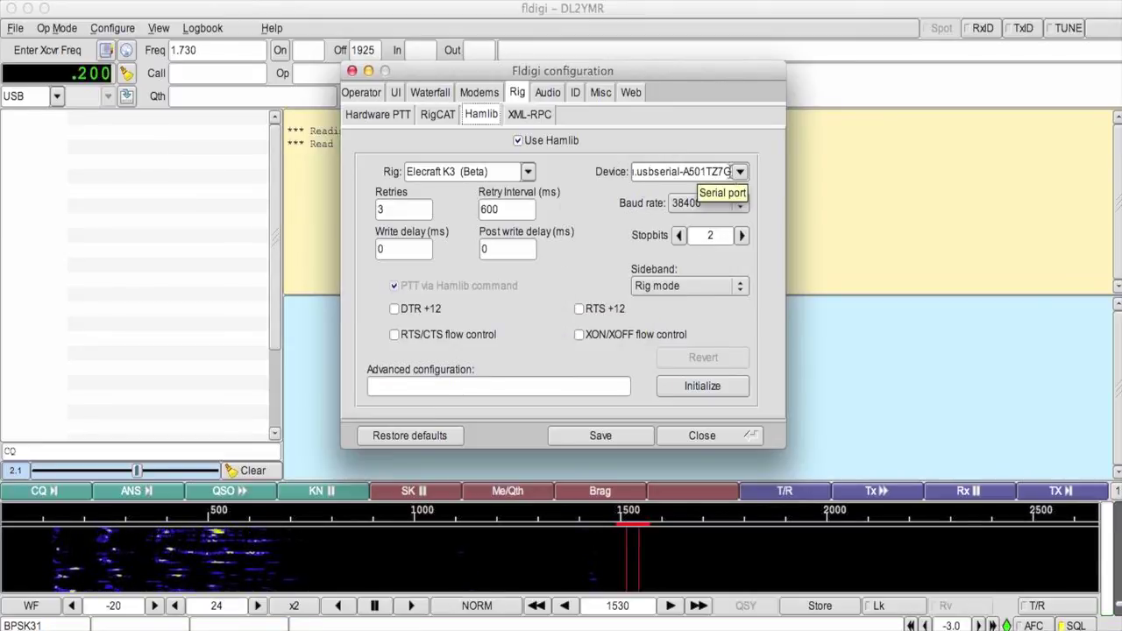
pyautogui.click(740, 172)
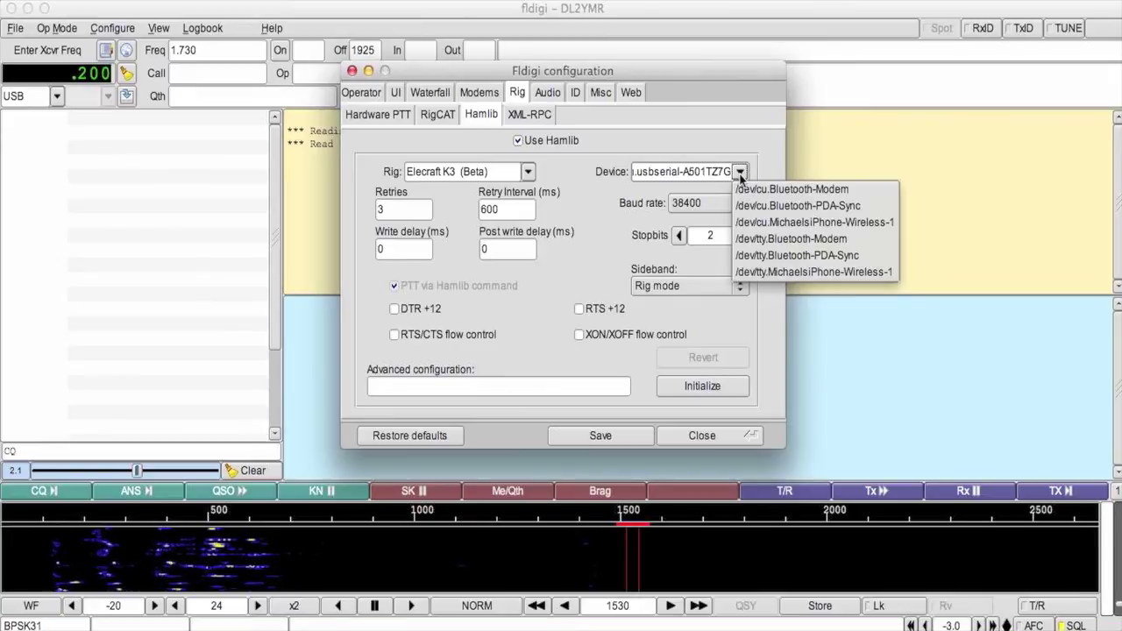
pyautogui.click(698, 154)
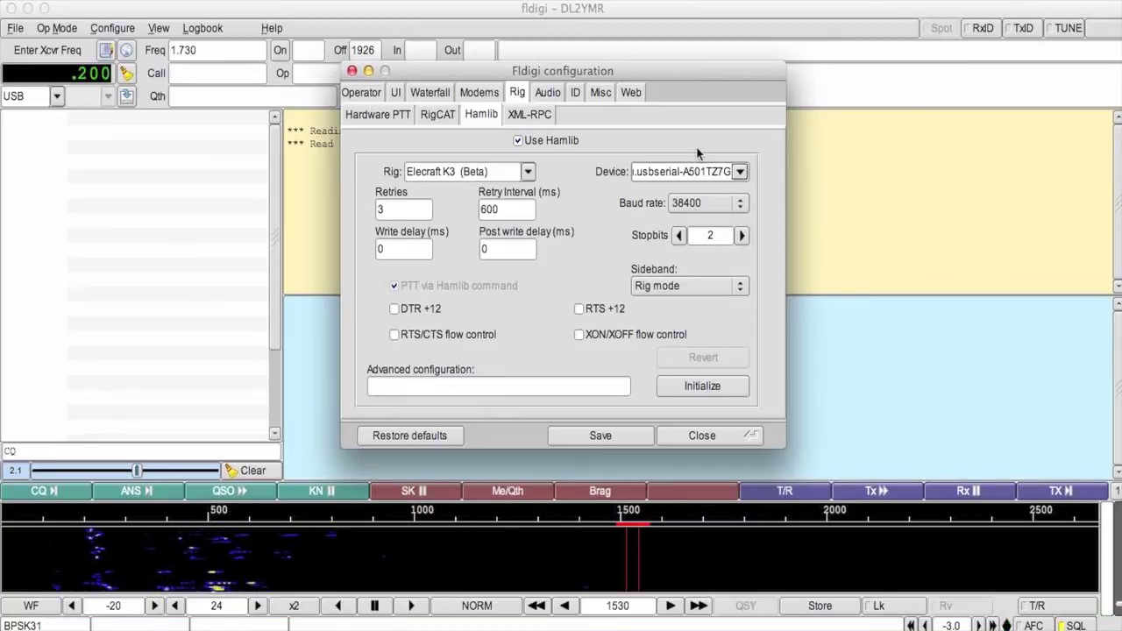
# Step: Set both PortAudio capture and playback to "Soundkarte für Digitalbetrie", then save and close the configuration
pyautogui.click(549, 96)
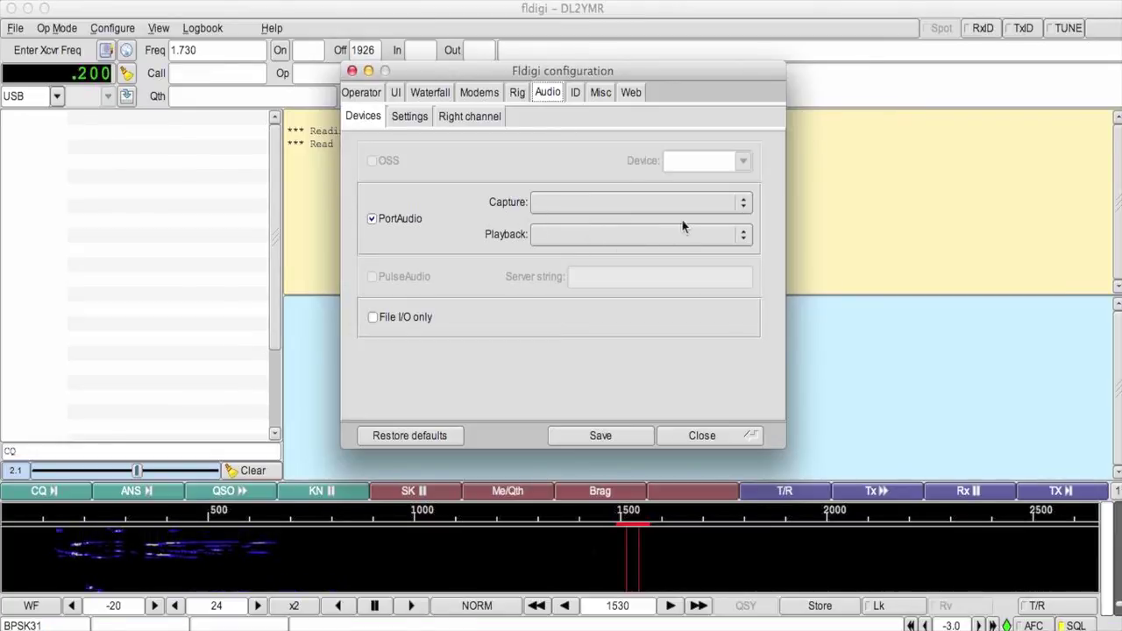
pyautogui.click(742, 204)
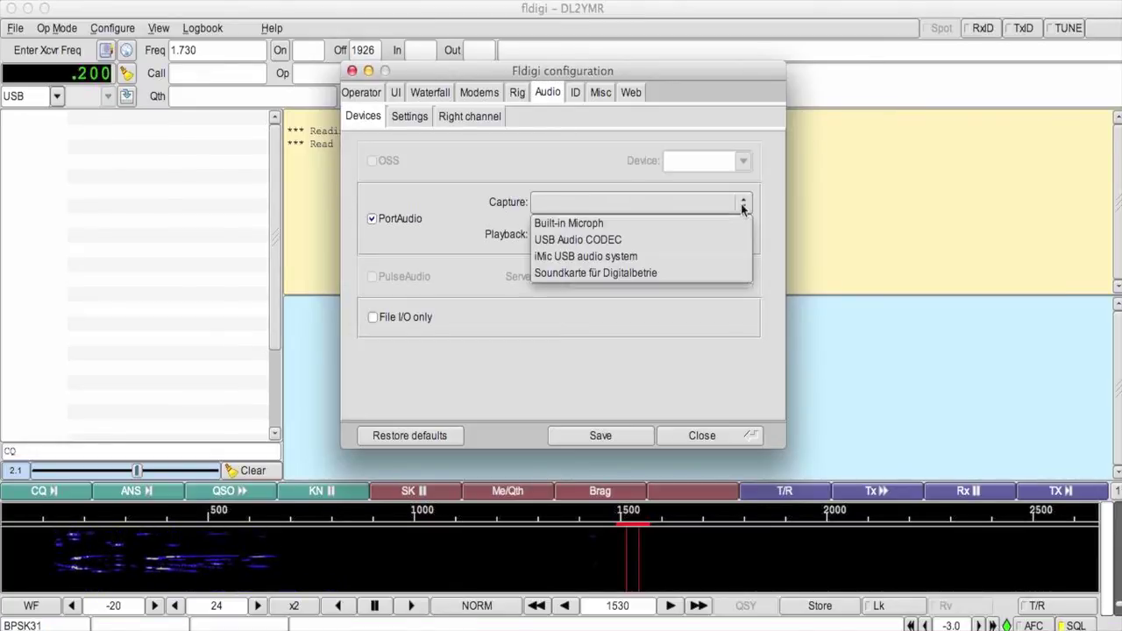
pyautogui.click(673, 277)
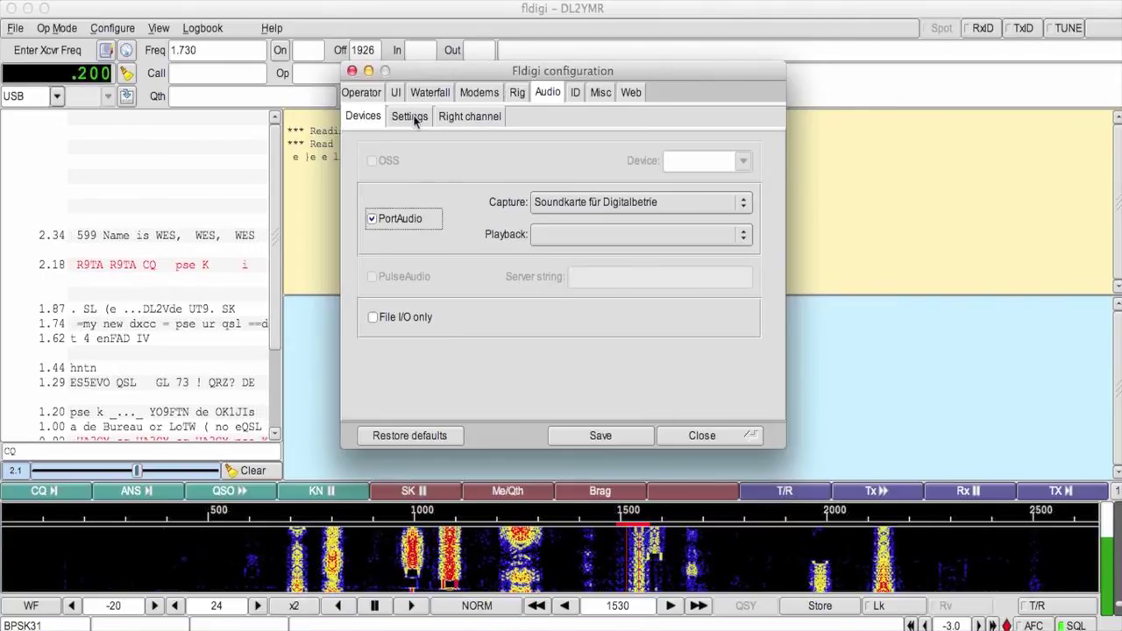
pyautogui.click(744, 235)
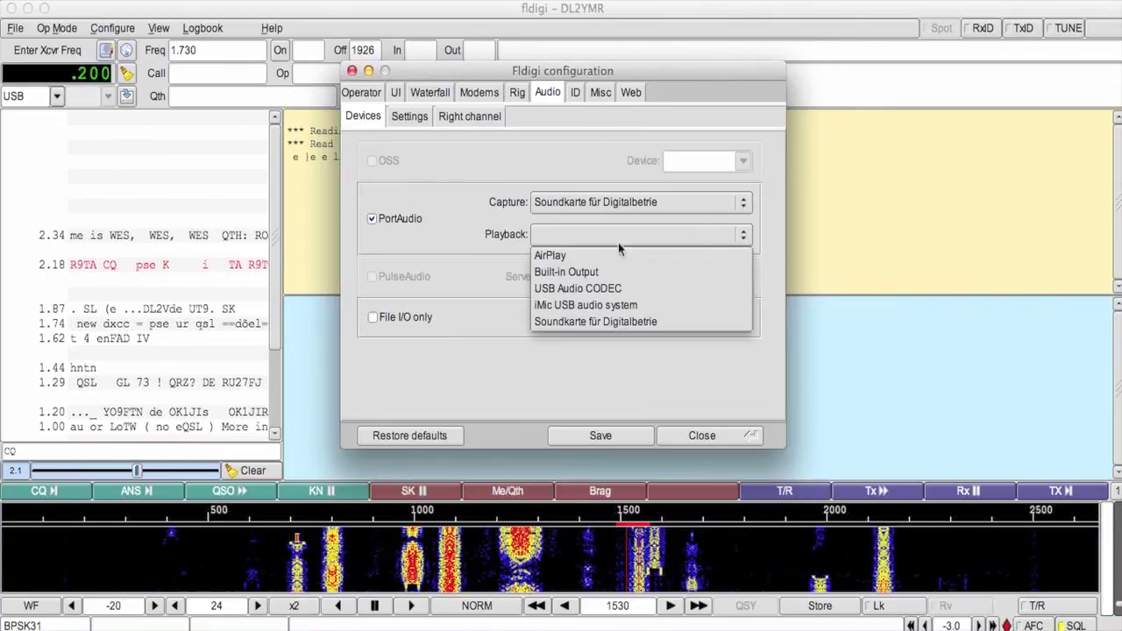
pyautogui.click(573, 322)
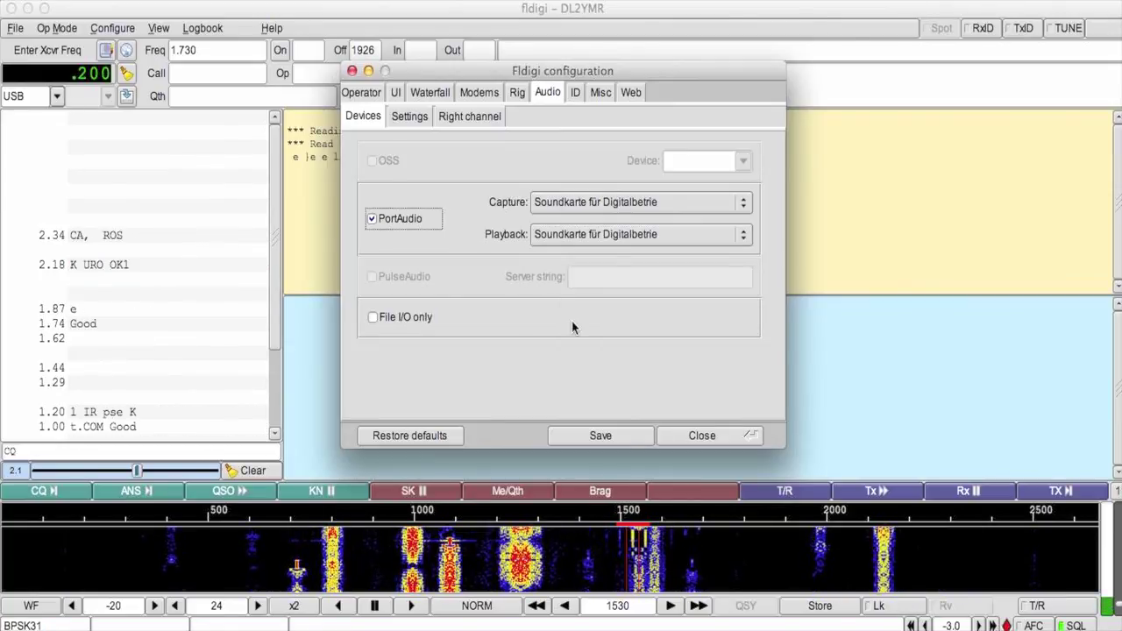
pyautogui.click(615, 438)
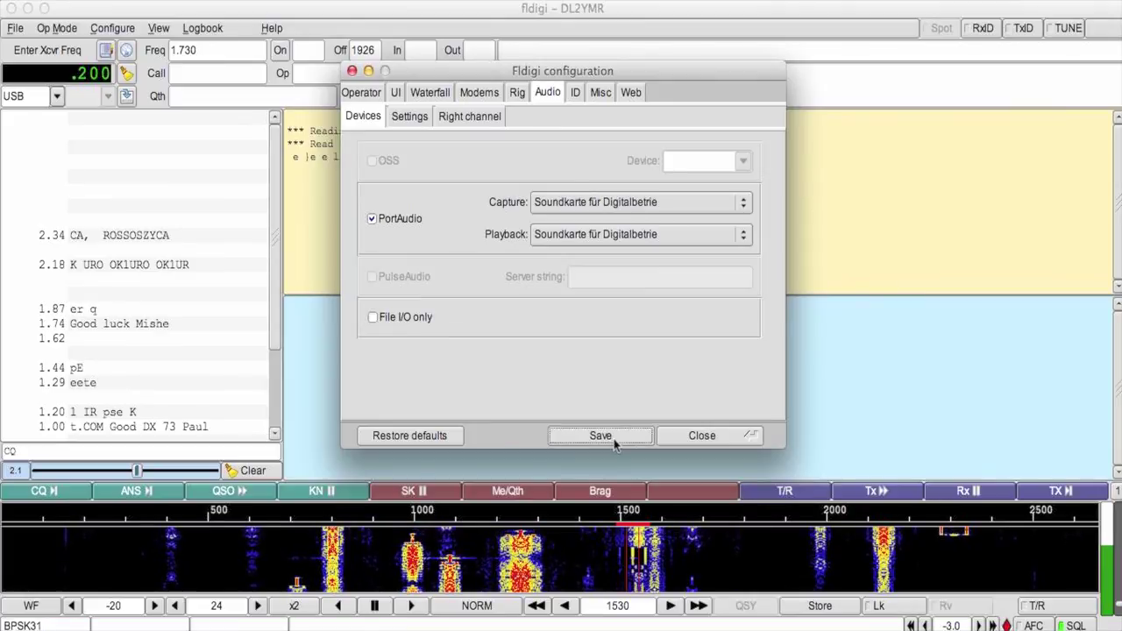
pyautogui.click(701, 435)
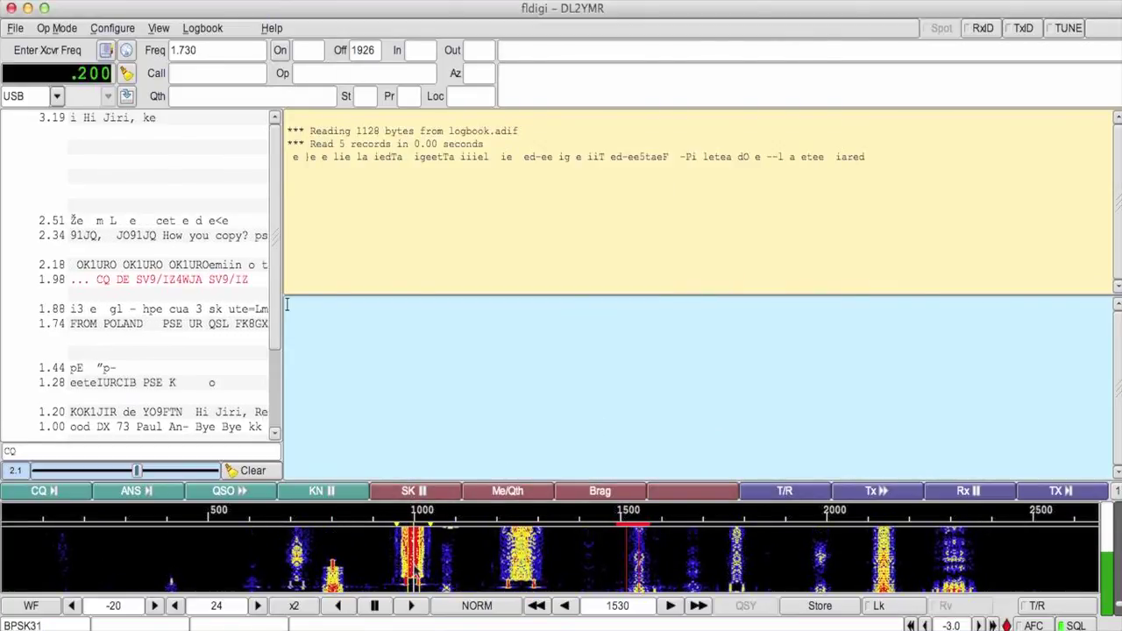
# Step: Tune the receiver to the signal at about 996 Hz in the waterfall and clear the received text
pyautogui.click(413, 569)
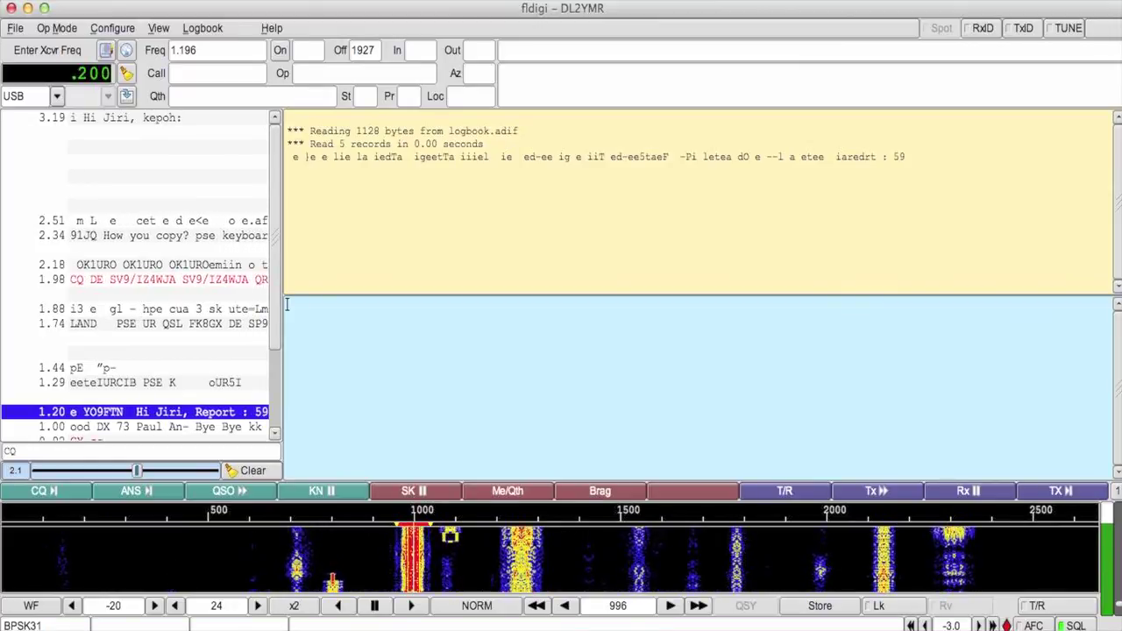
pyautogui.rightClick(537, 189)
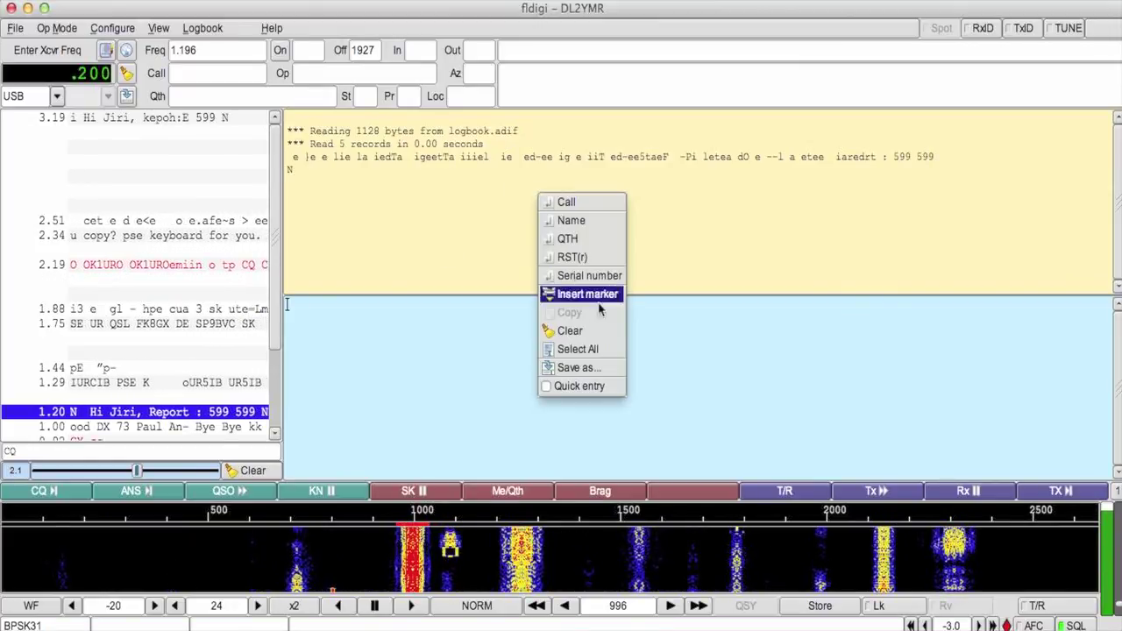
pyautogui.click(593, 331)
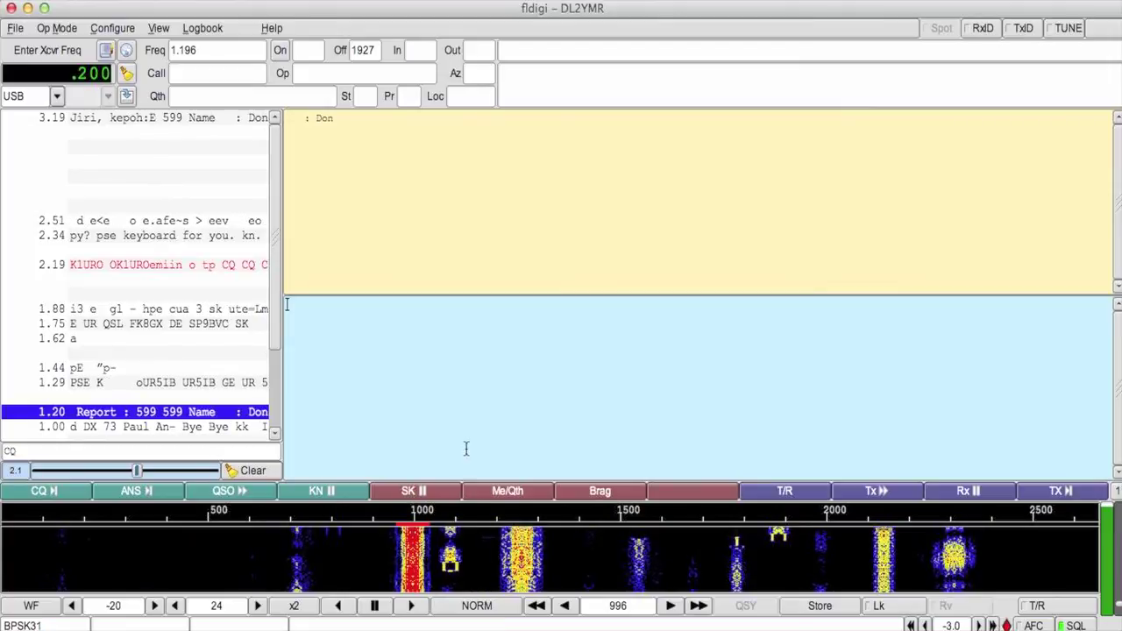